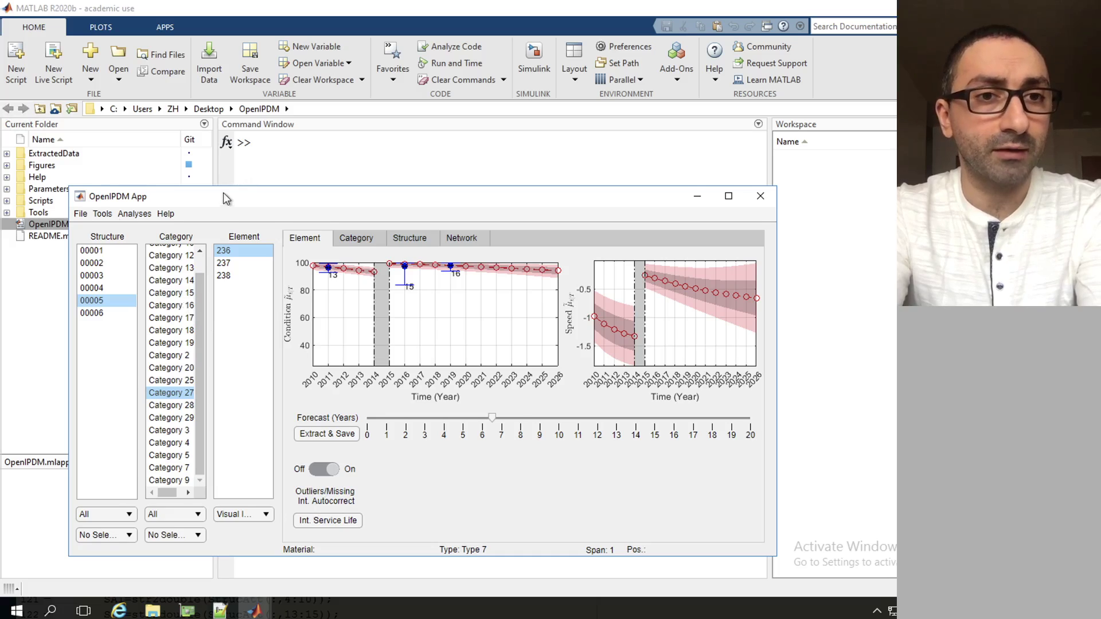
Select structure 00005 in the app and open the File menu.
left_click_drag(224, 196, 225, 189)
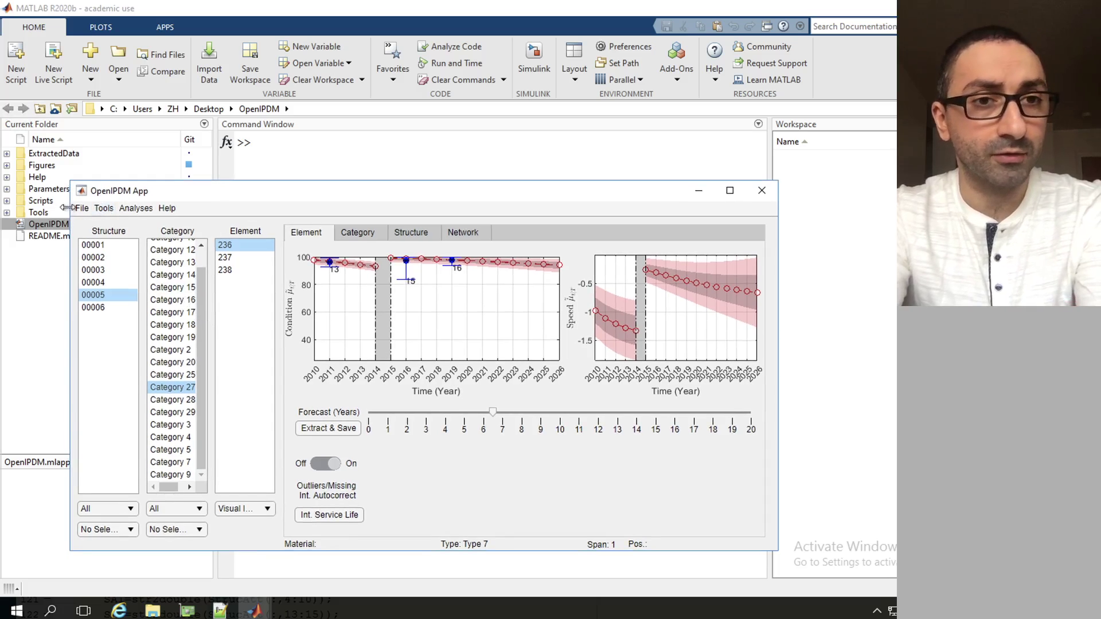
left_click(109, 295)
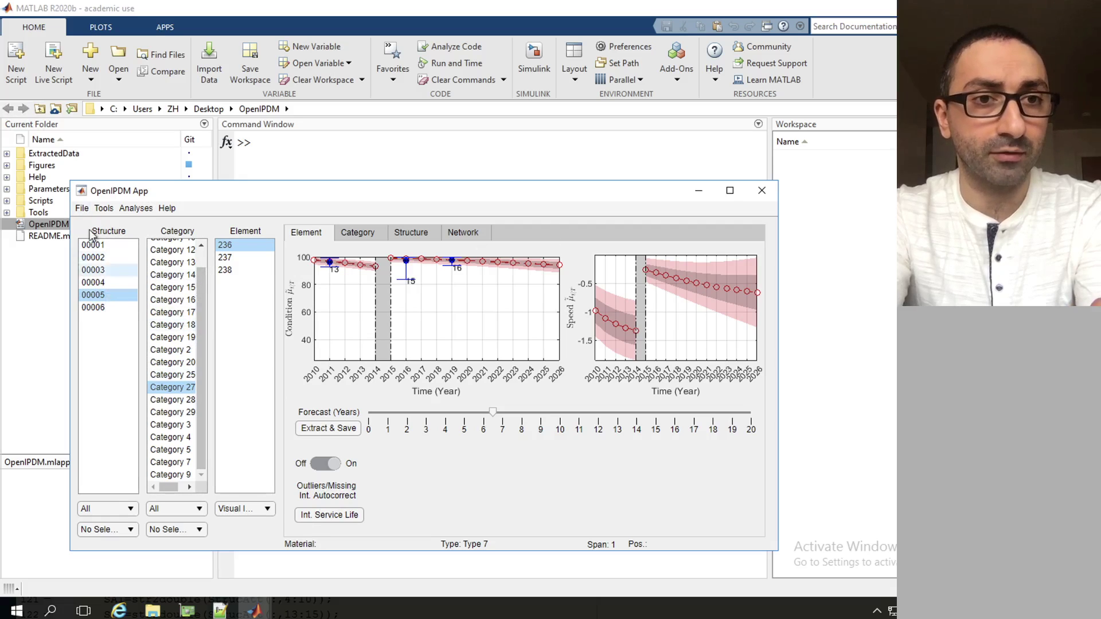
left_click(81, 210)
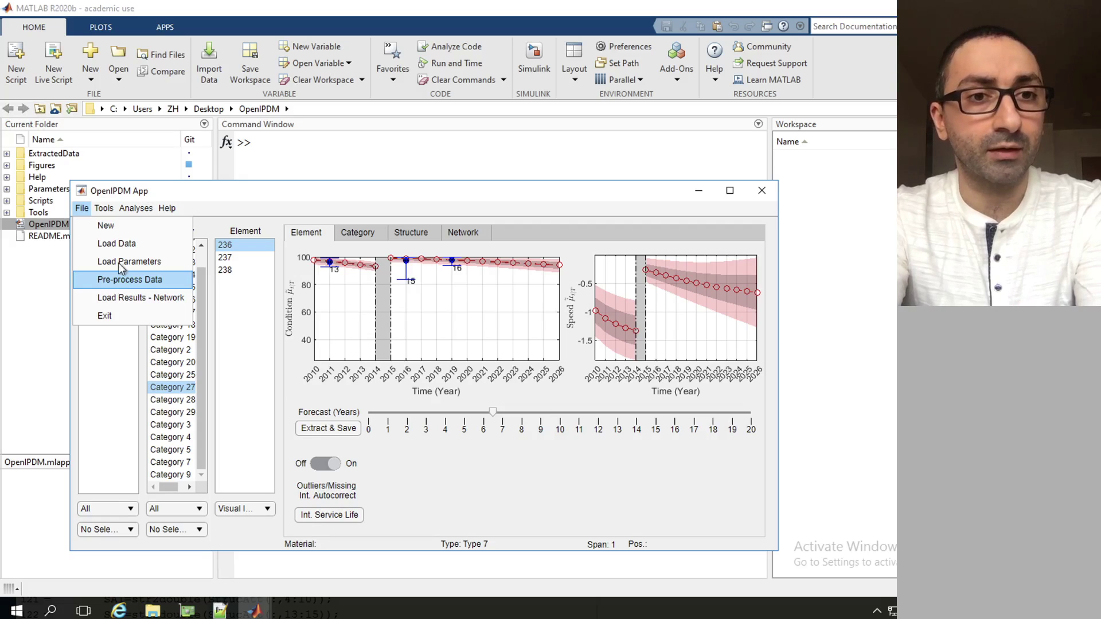
Run Pre-process Data from the File menu, acknowledge the warning, select 00006, then return to MATLAB.
left_click(136, 208)
left_click_drag(196, 200, 377, 209)
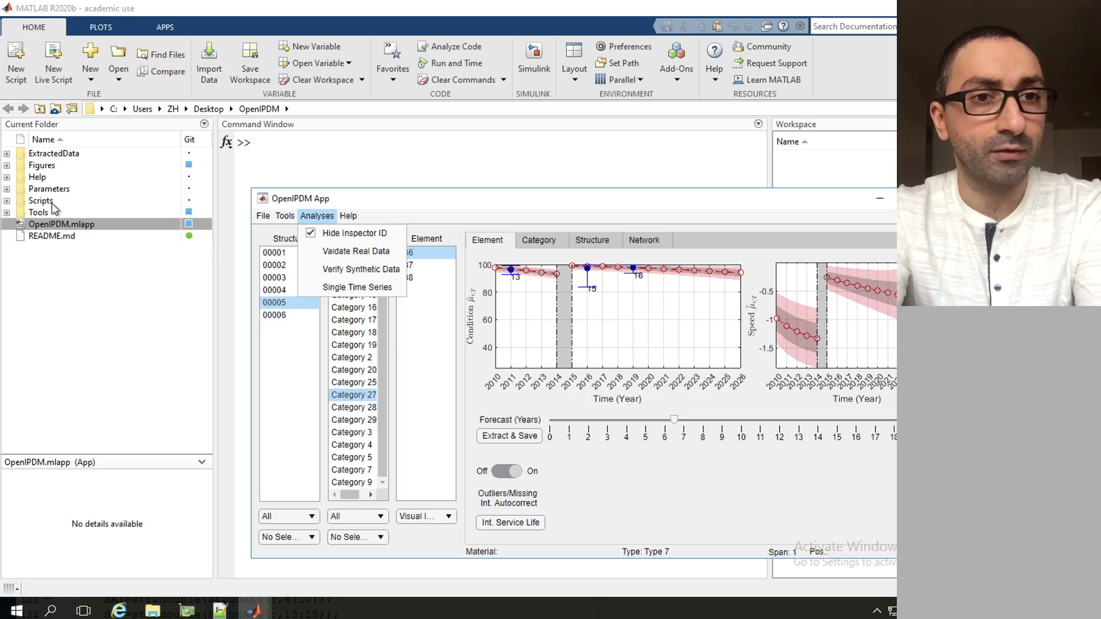
left_click_drag(388, 208, 277, 194)
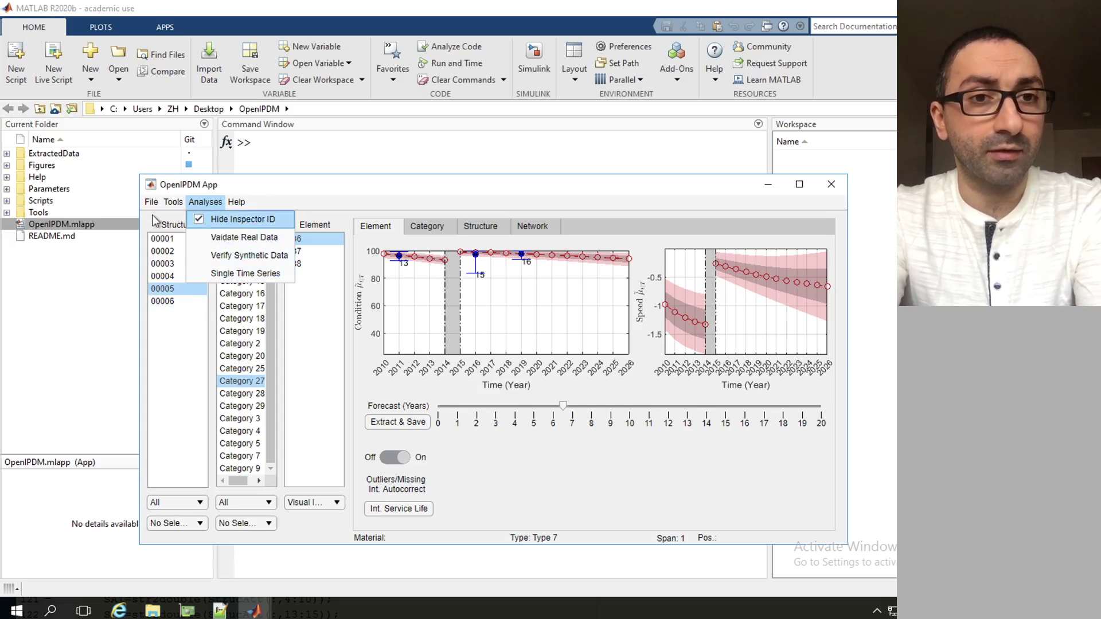
mouse_move(151, 204)
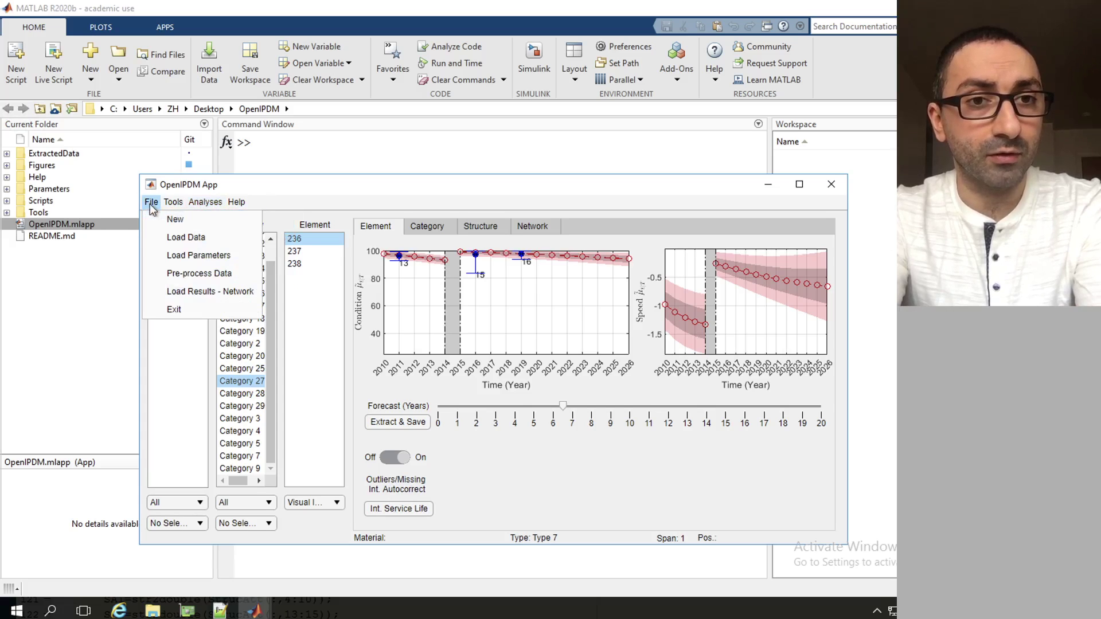
left_click(167, 275)
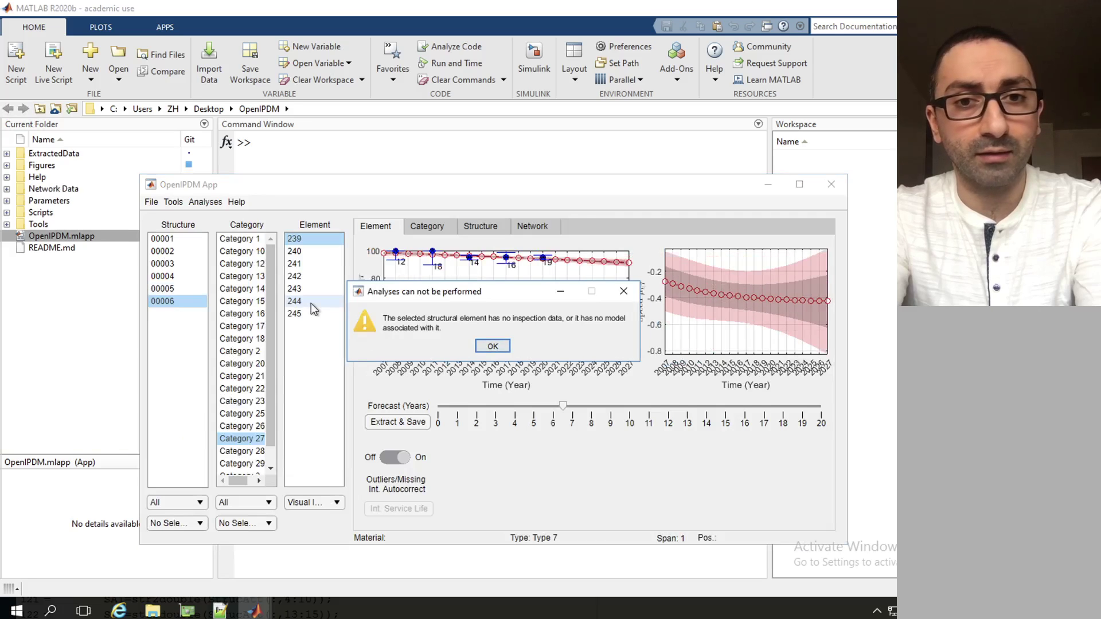
left_click(495, 346)
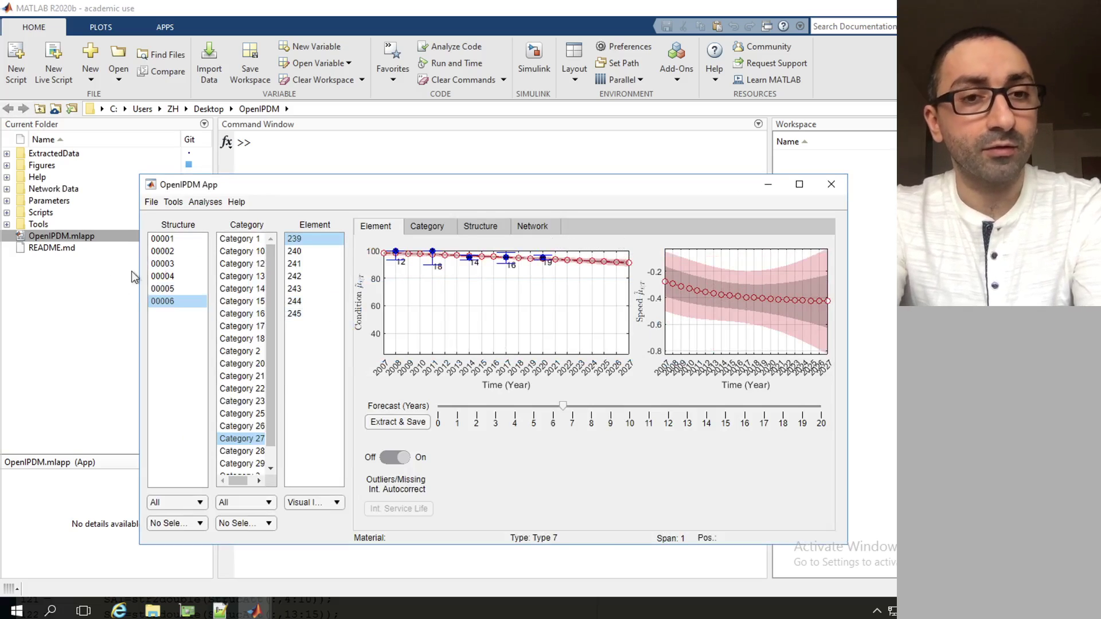
left_click(190, 303)
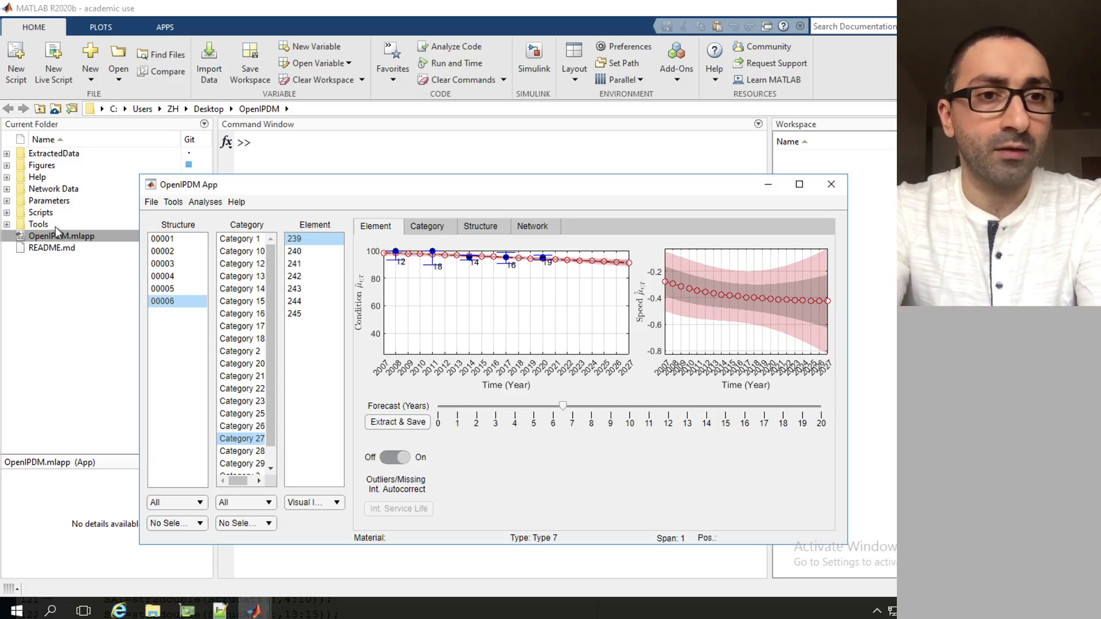
left_click(94, 270)
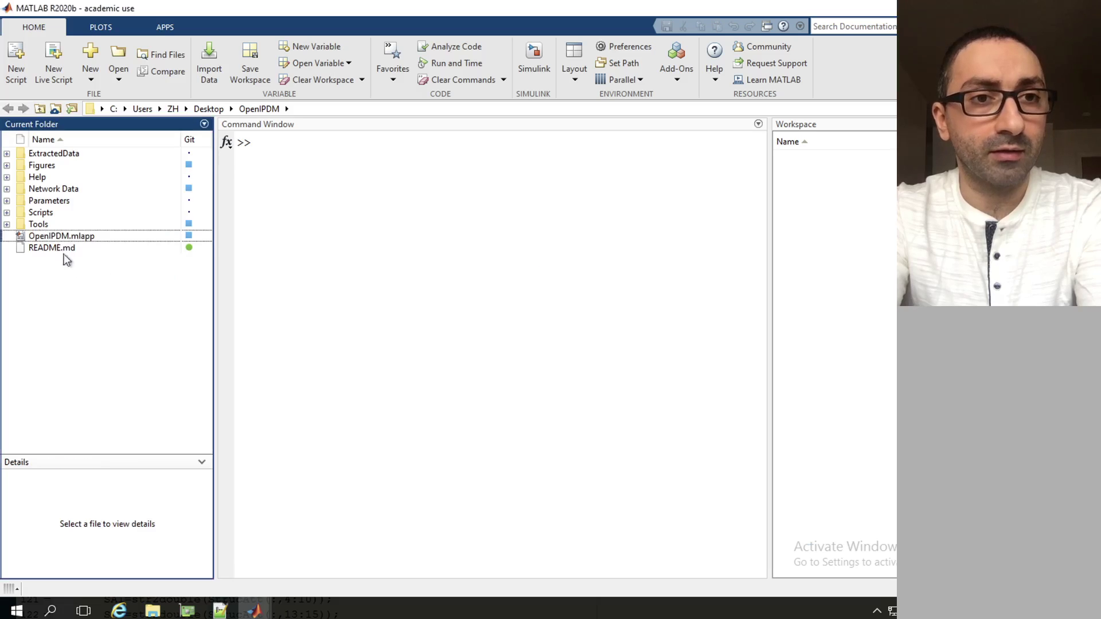
Expand Network Data to review its .mat files, then bring the OpenIPDM App back.
left_click(7, 190)
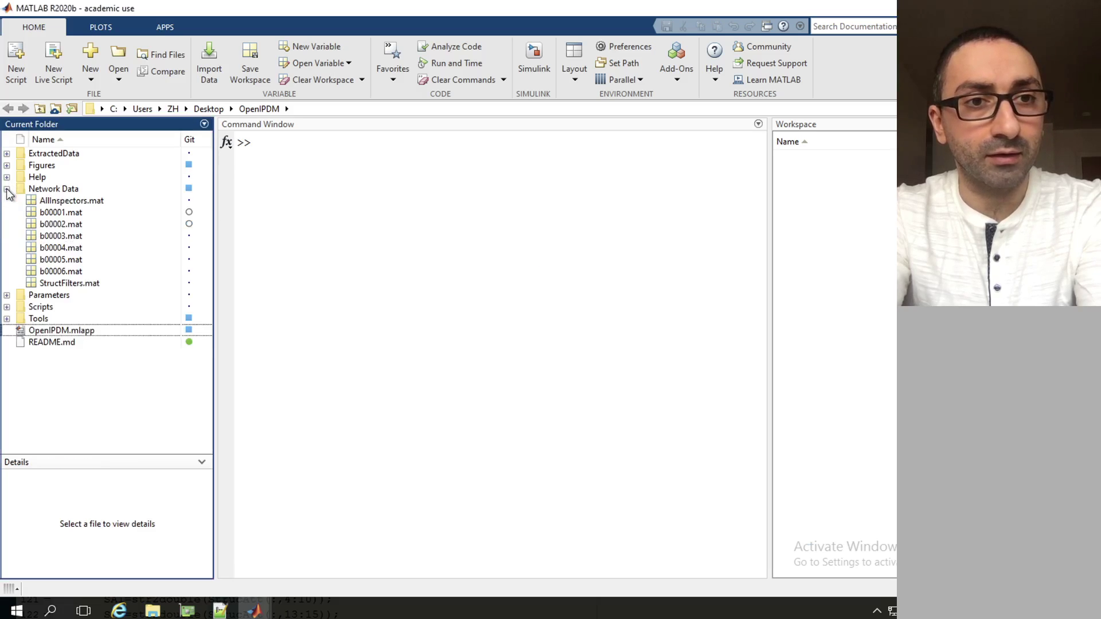
left_click(47, 190)
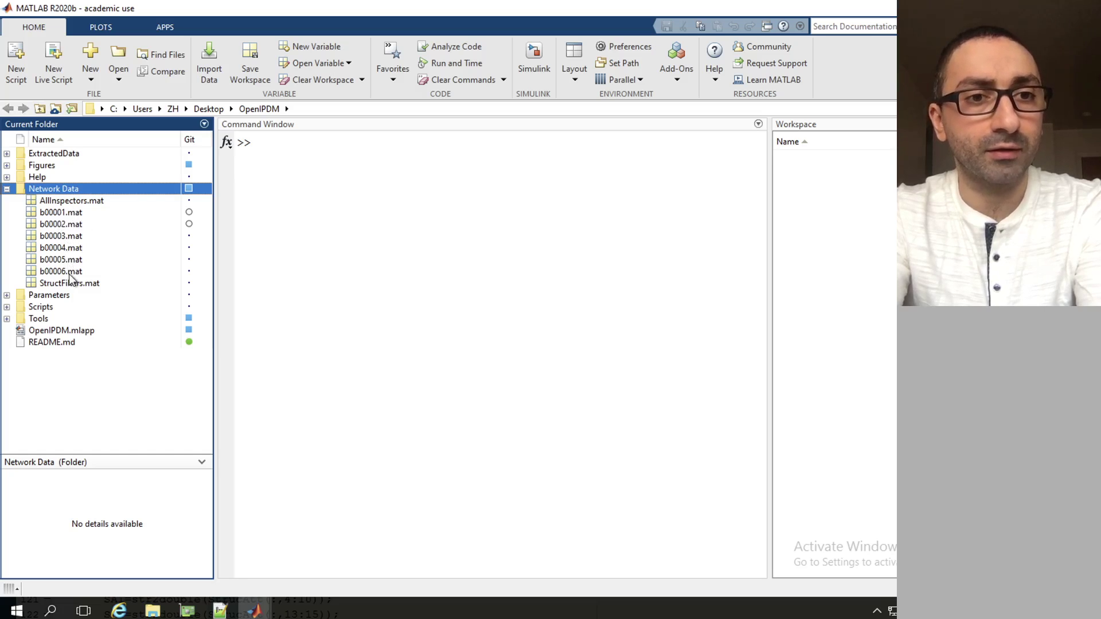
left_click(7, 190)
left_click(254, 609)
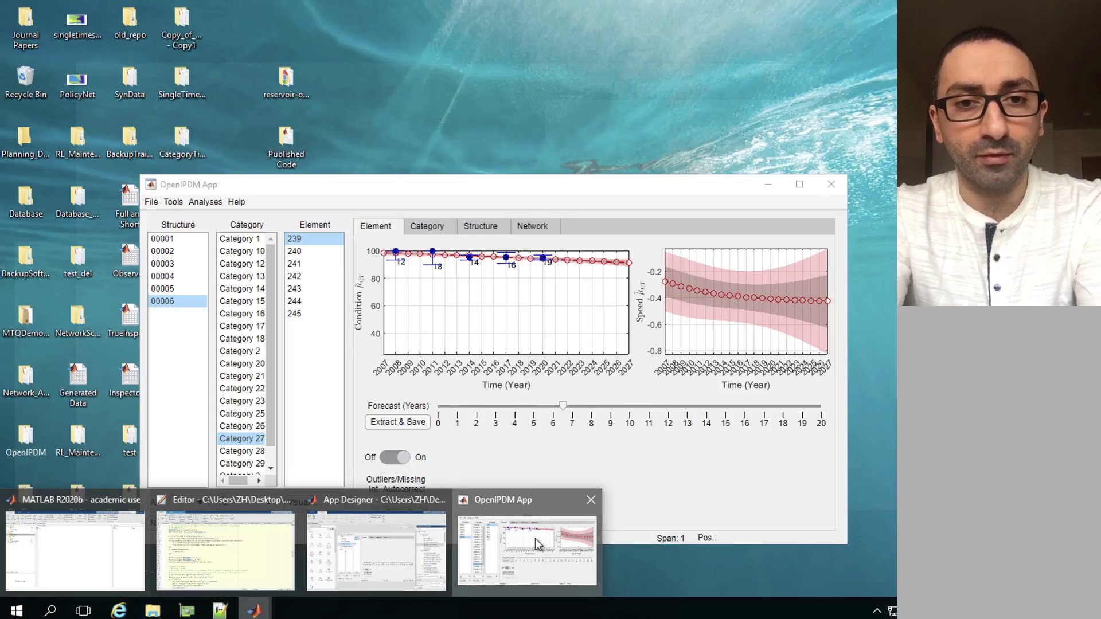
left_click(535, 539)
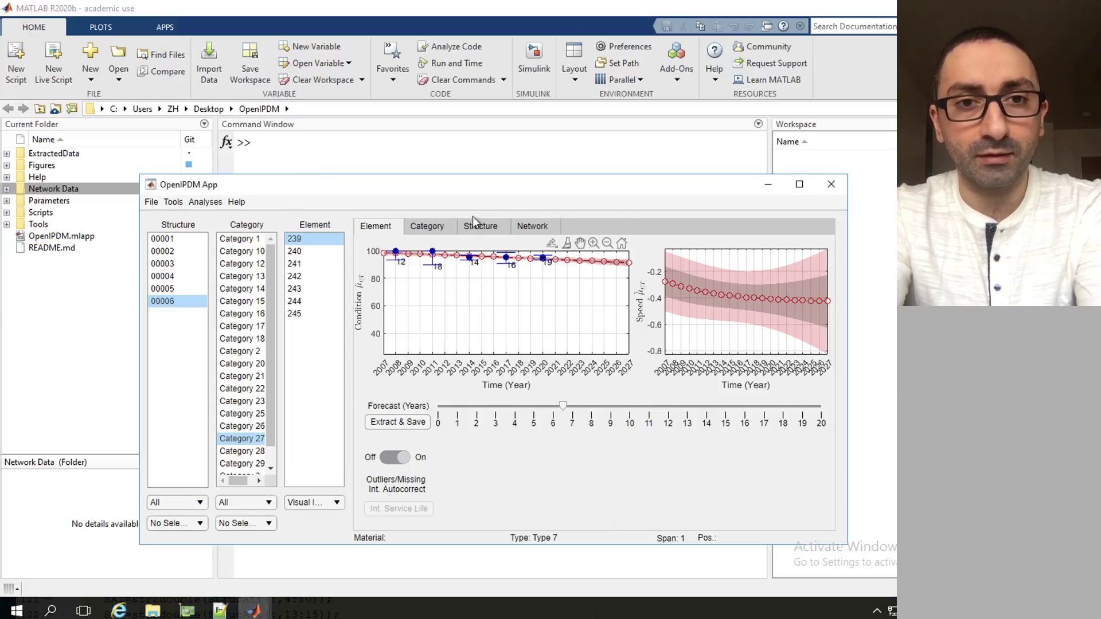
Close the app and relaunch OpenIPDM.mlapp with Run from its Current Folder context menu.
left_click(831, 184)
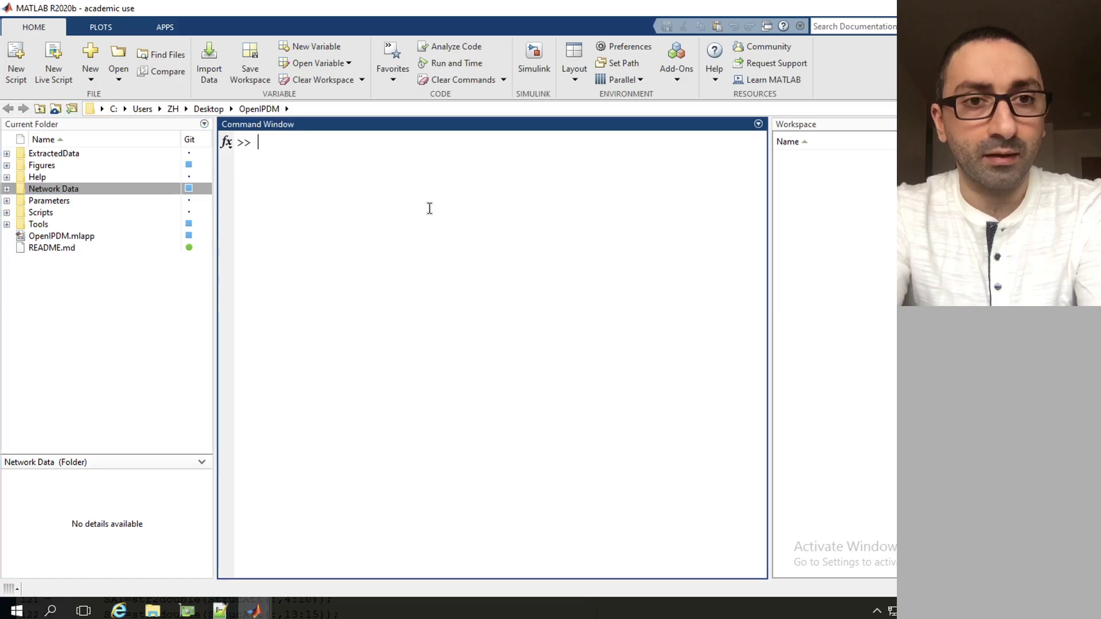
left_click(58, 236)
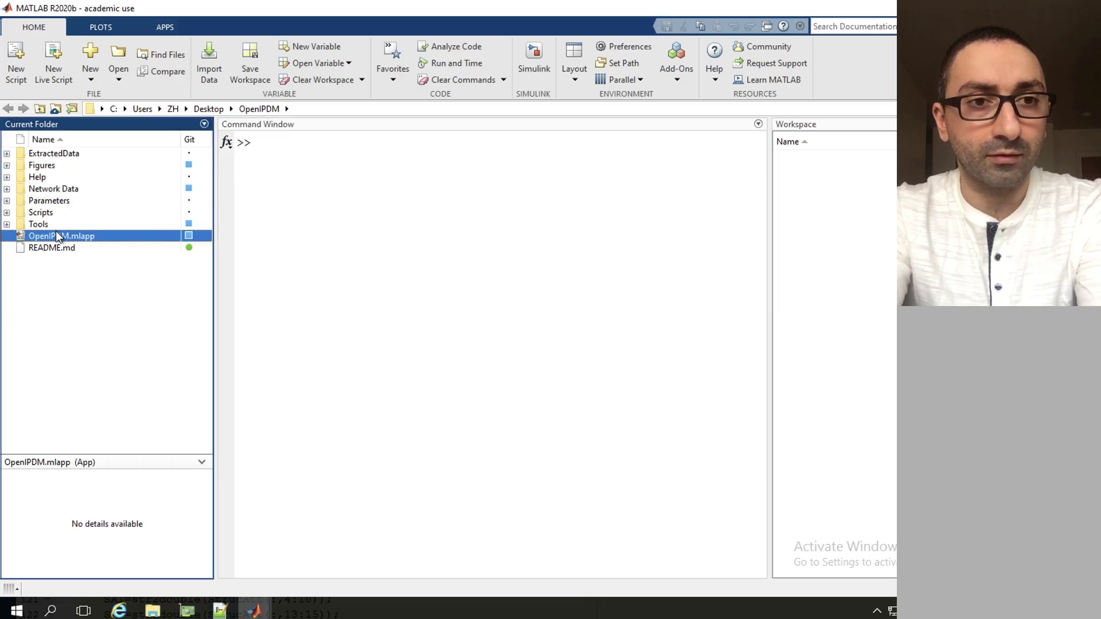
right_click(57, 236)
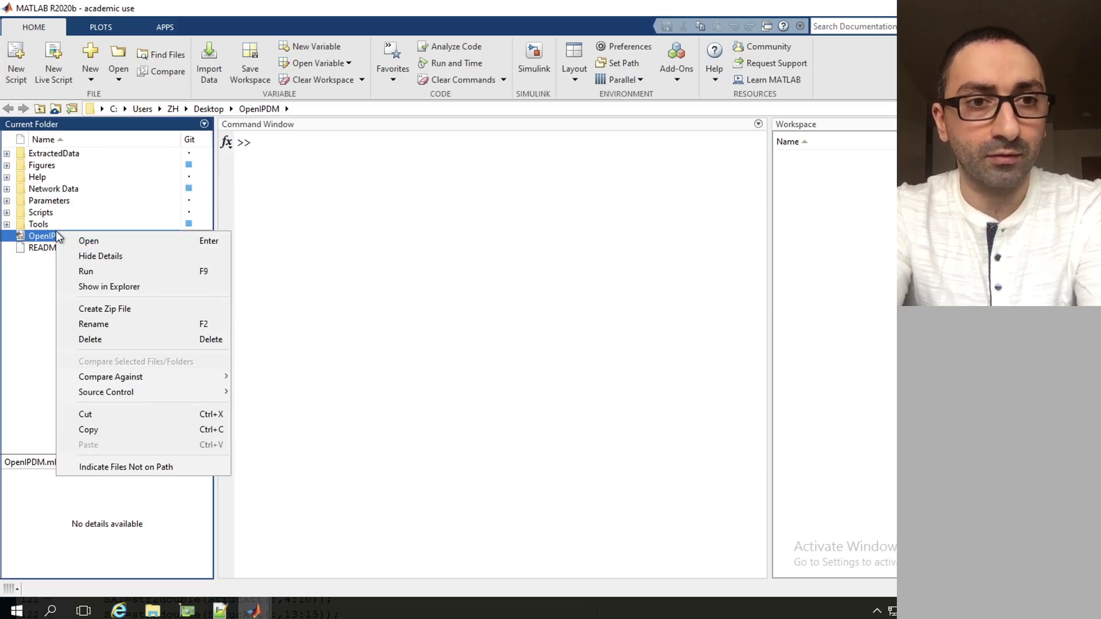
left_click(86, 271)
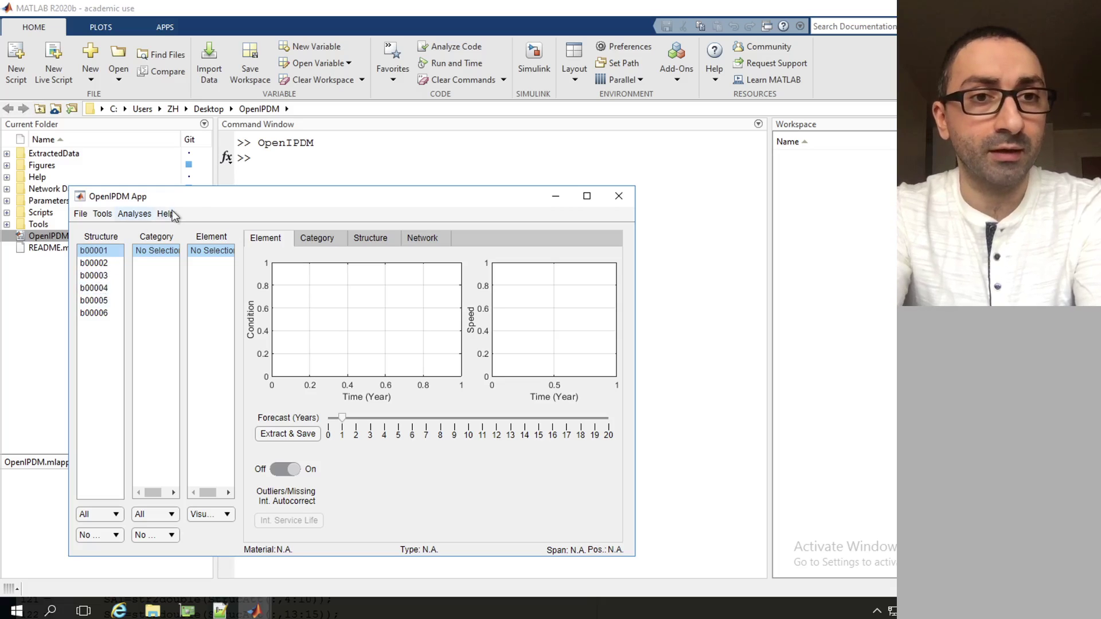
Plot b00005's category with elements 306–331 at a 6-year forecast, then expand Network Data in MATLAB.
left_click_drag(198, 204, 296, 196)
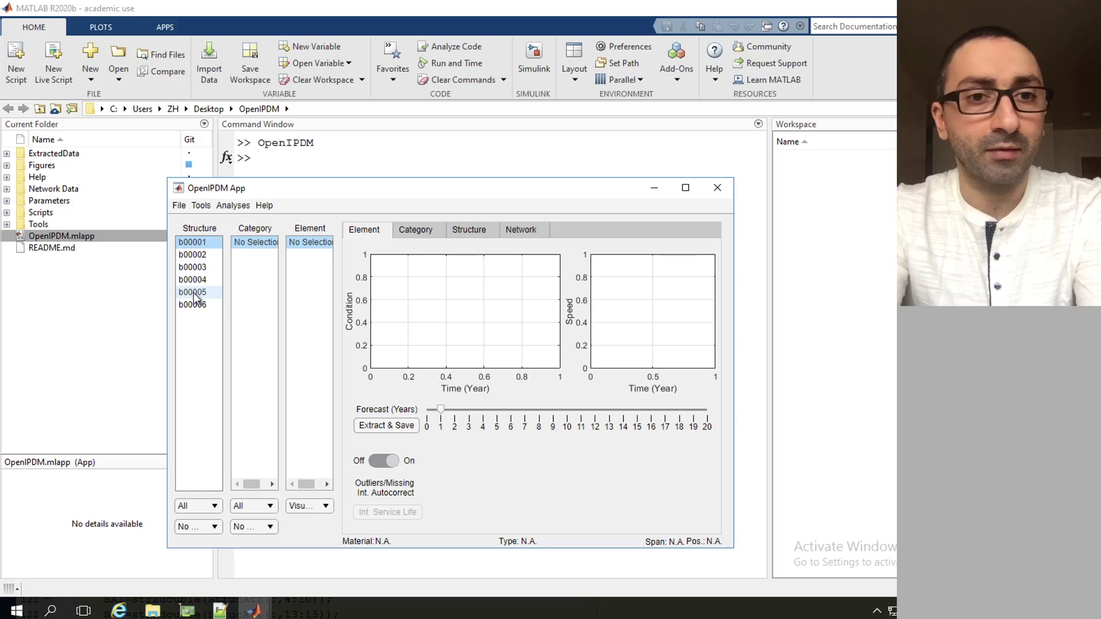
left_click(194, 293)
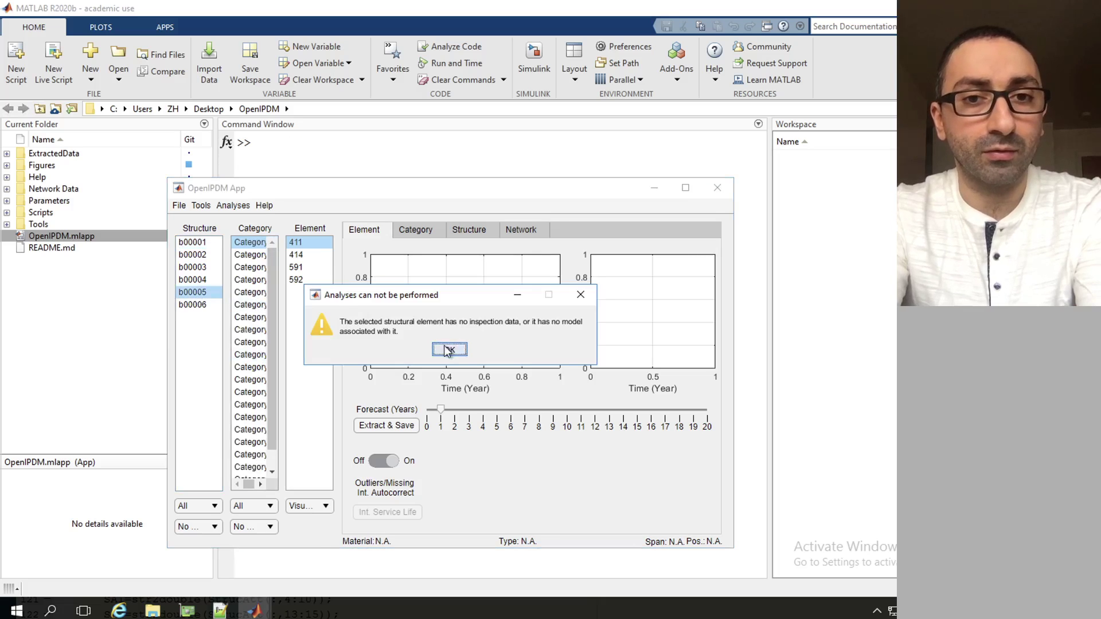
left_click(449, 350)
left_click(252, 430)
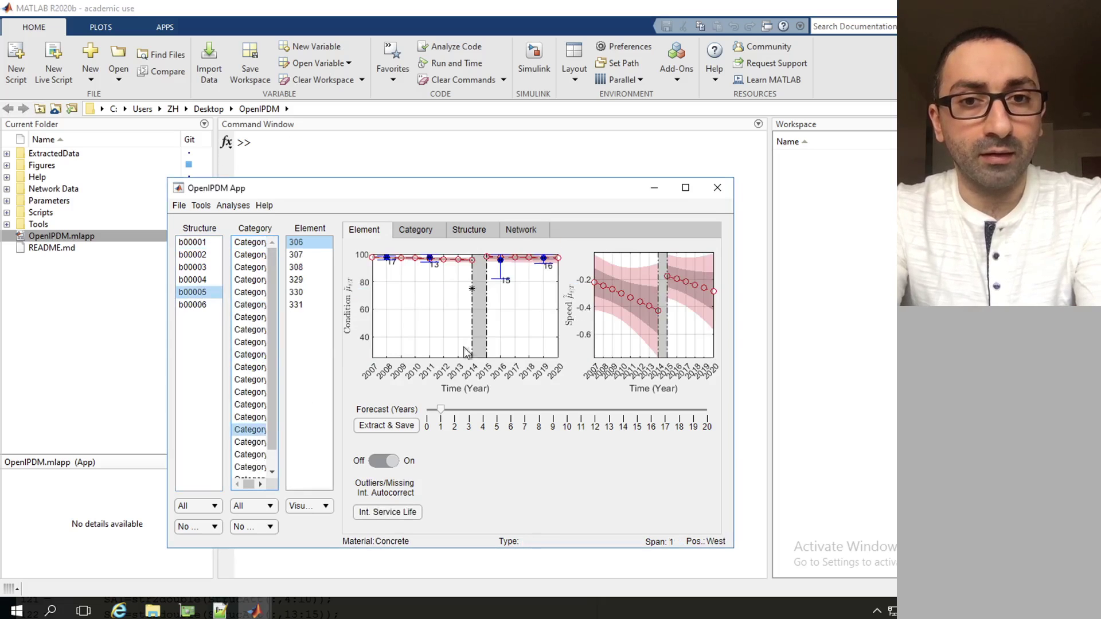
left_click(512, 410)
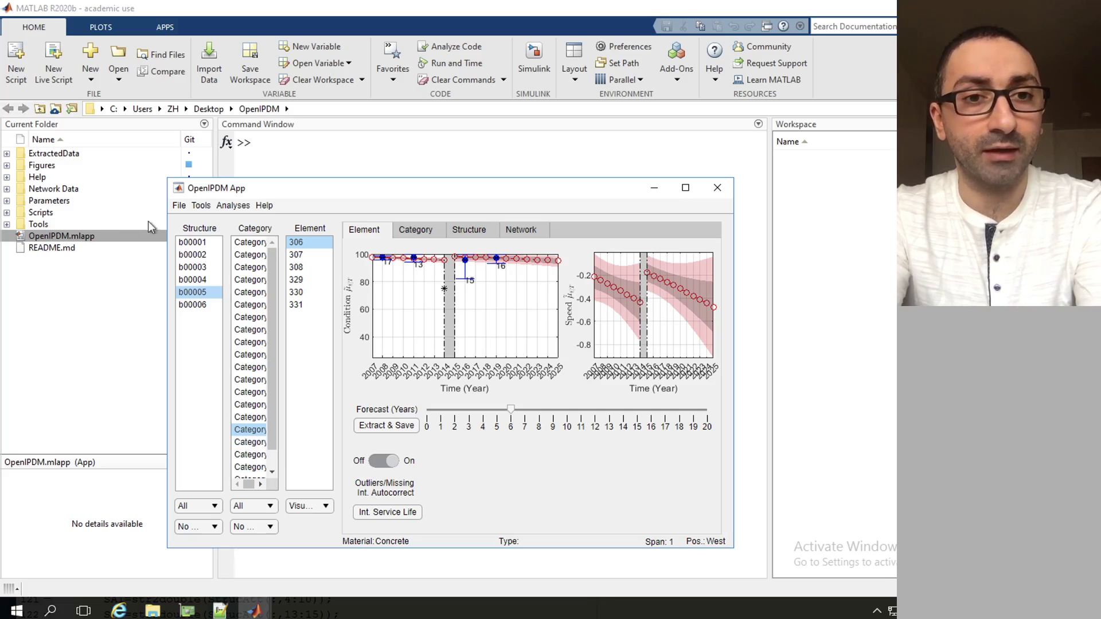
left_click(7, 190)
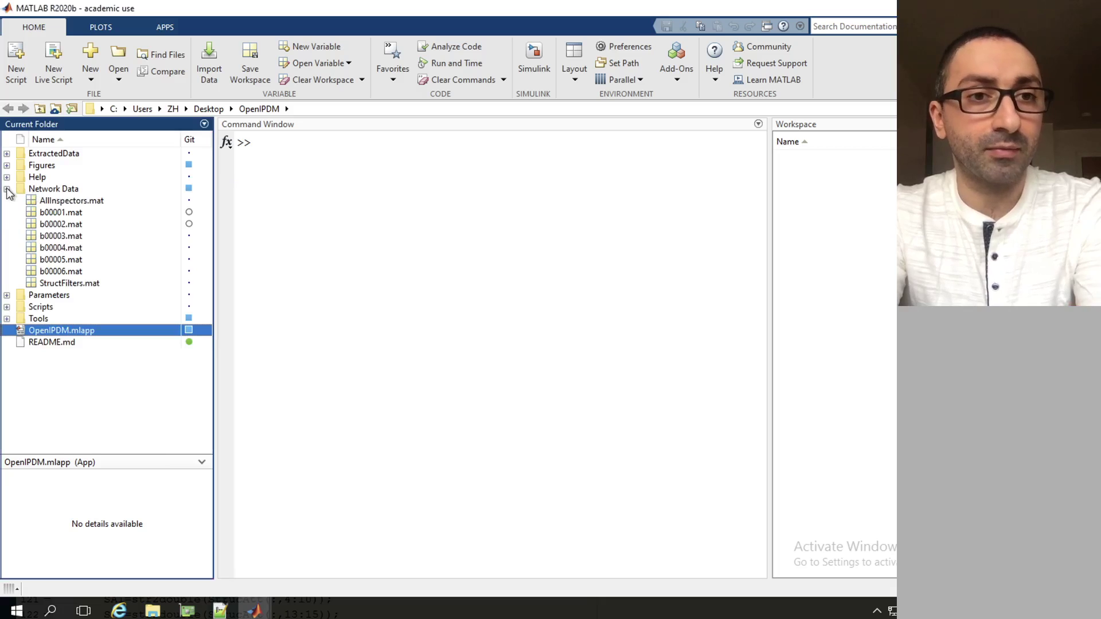
Collapse Network Data and switch to the OpenIPDM App and back to MATLAB.
left_click(6, 190)
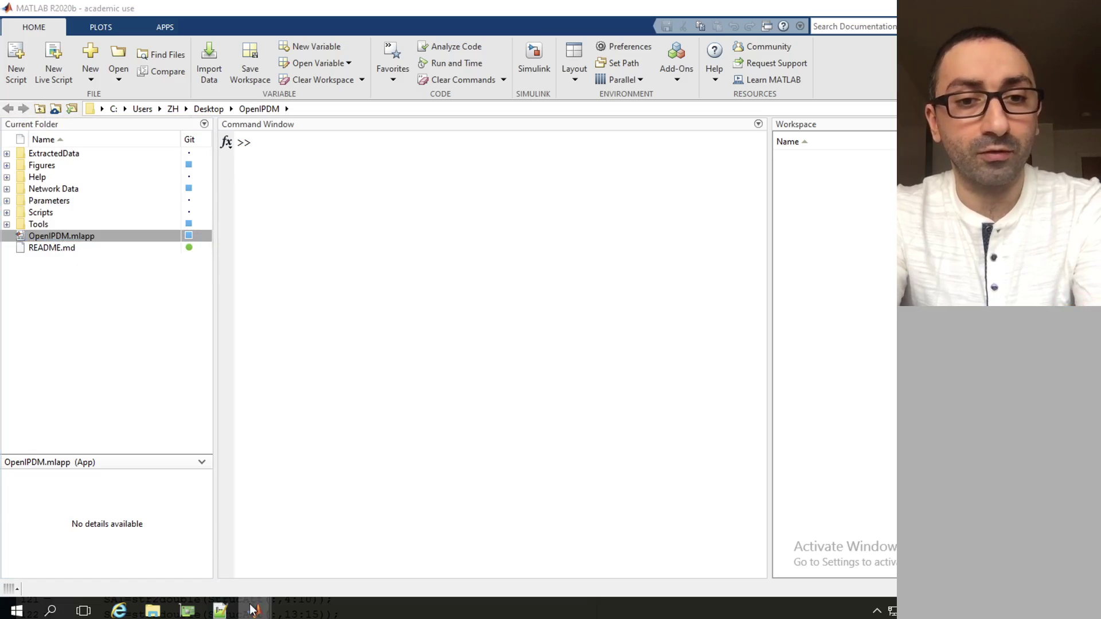
mouse_move(252, 608)
left_click(493, 554)
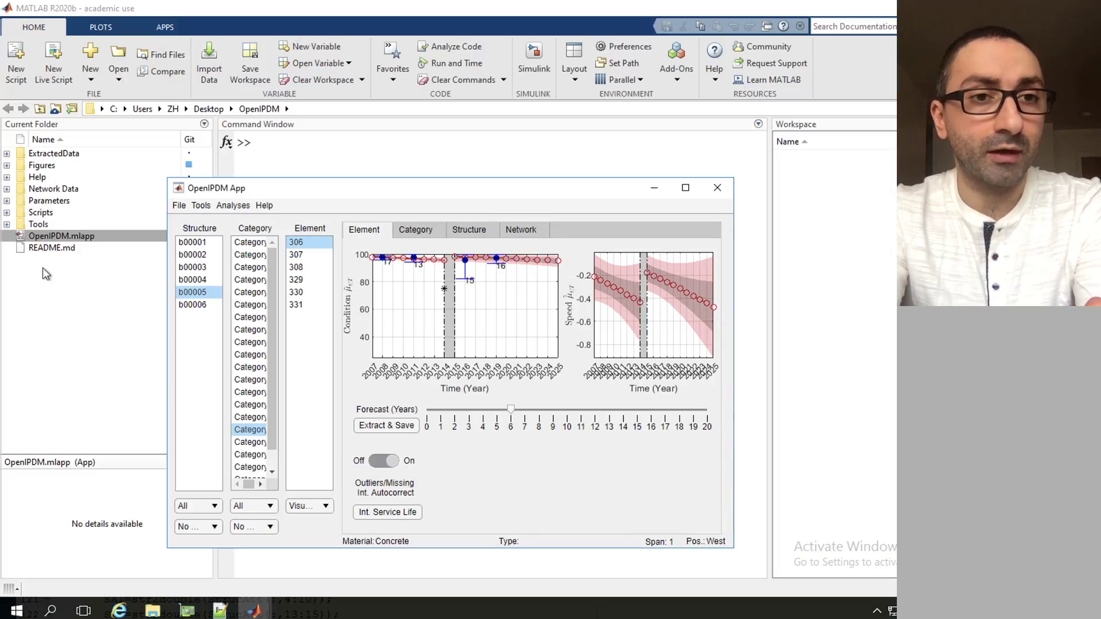
left_click(126, 298)
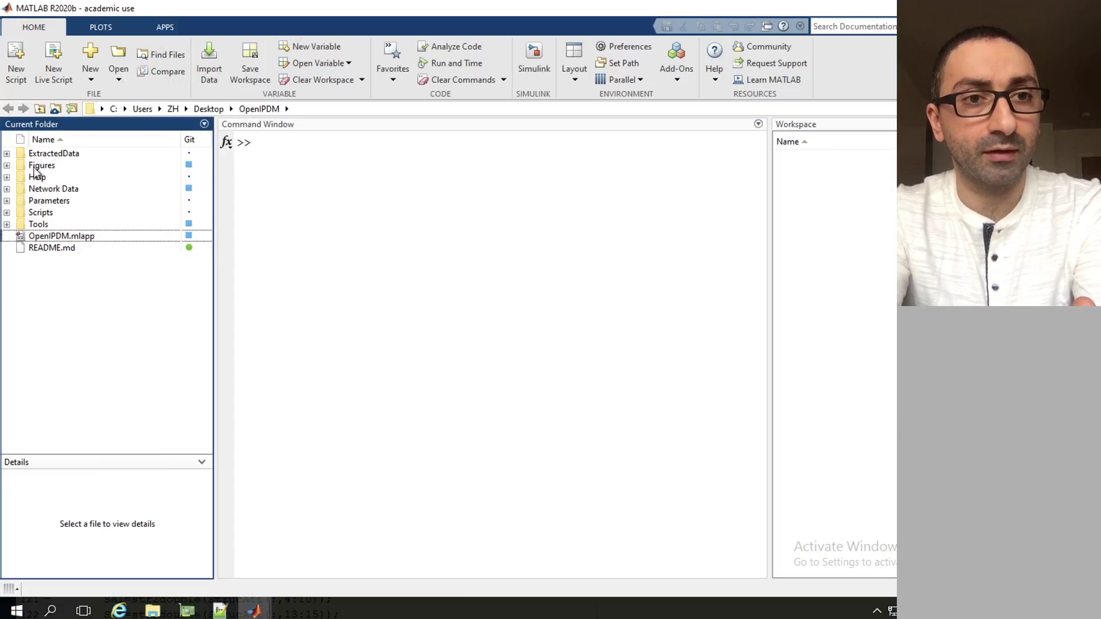
Expand Parameters and display DefaultModelParameters_.mat's variables in the Details panel.
left_click(7, 190)
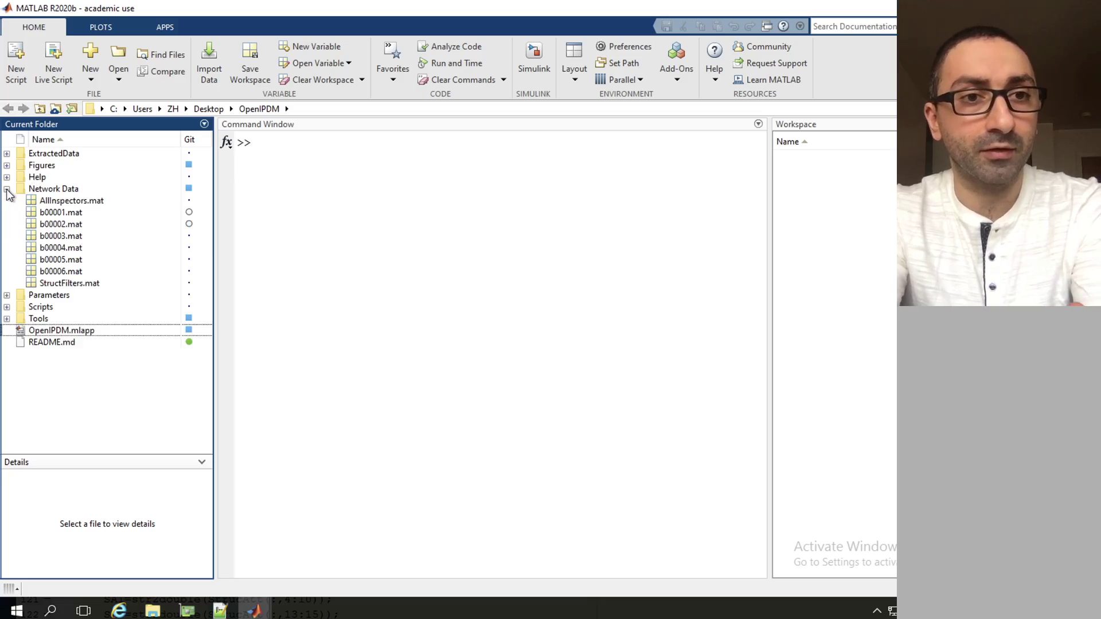
left_click(6, 190)
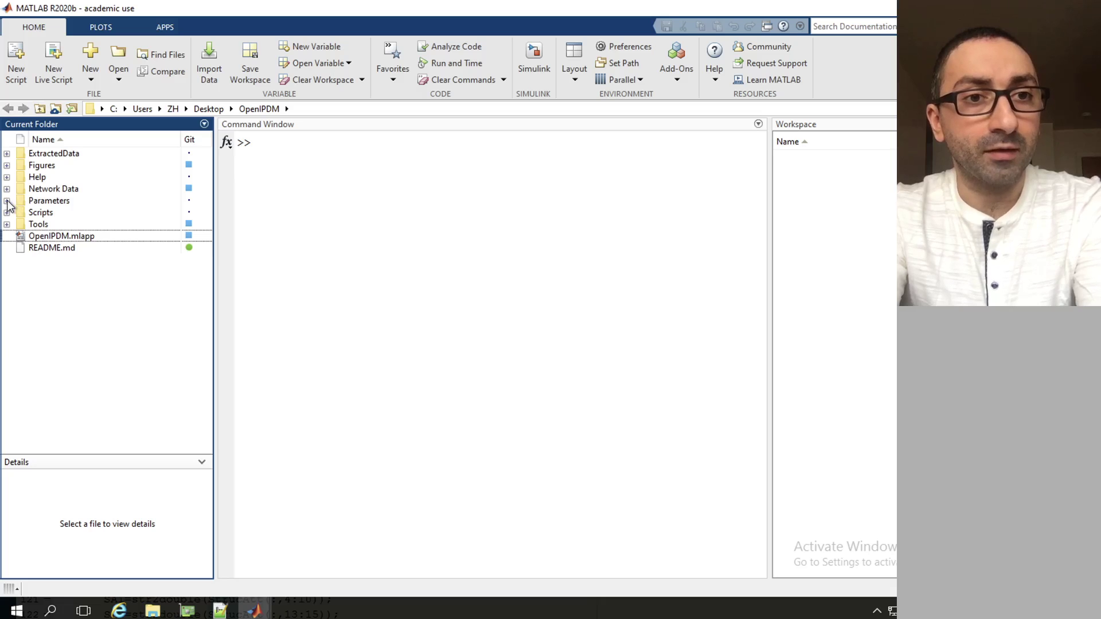
left_click(6, 201)
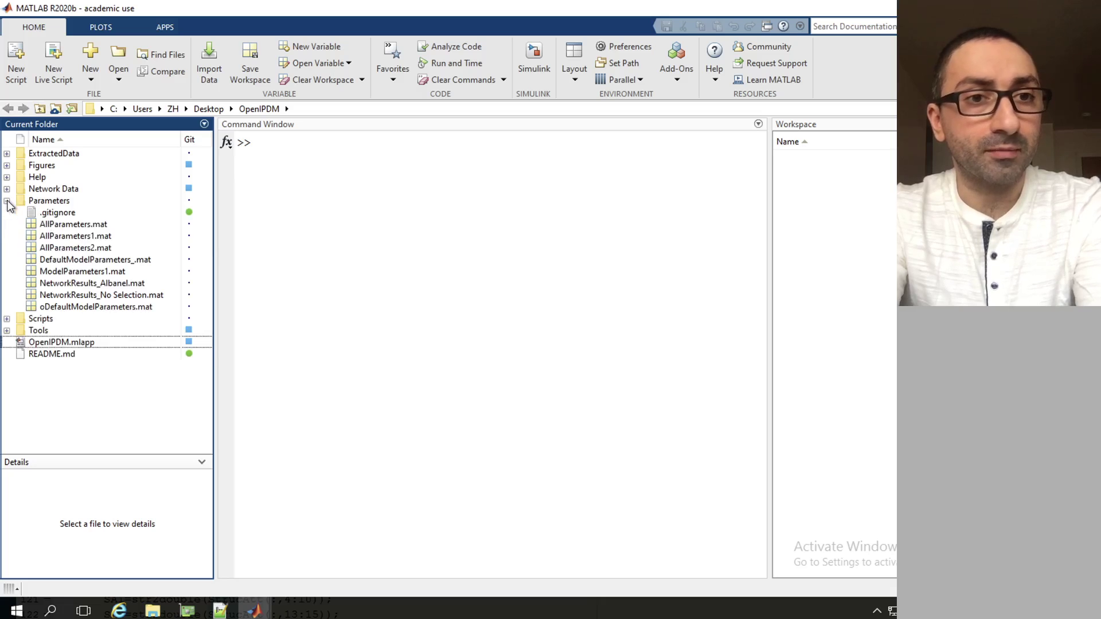
left_click(72, 263)
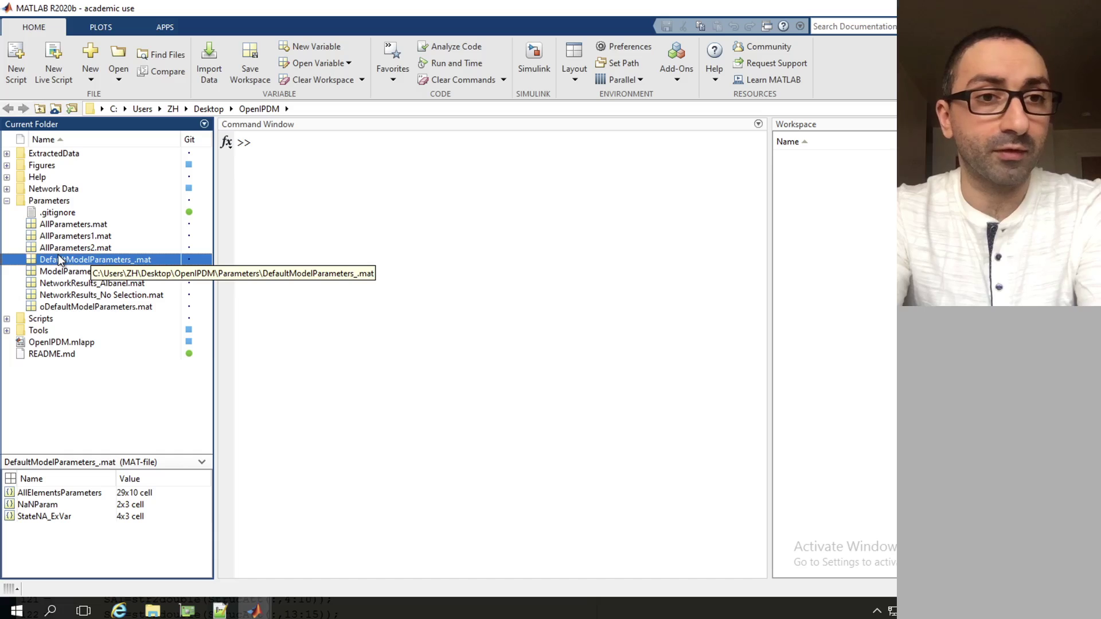
Collapse Parameters, browse Help and Figures, then expand ExtractedData to show its .gitignore file.
left_click(6, 200)
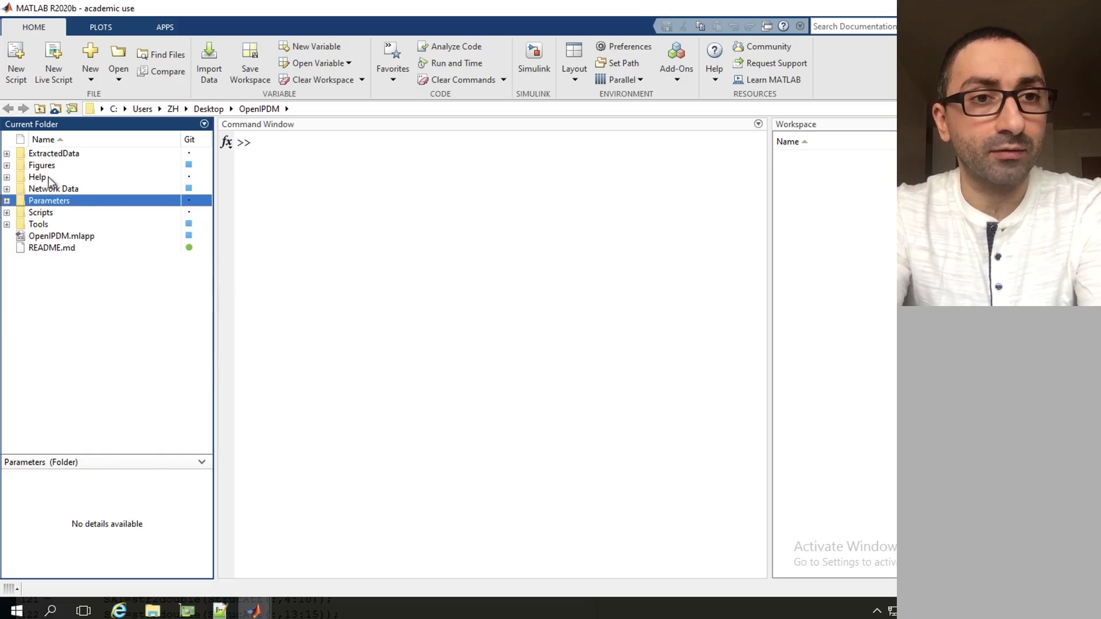
left_click(7, 177)
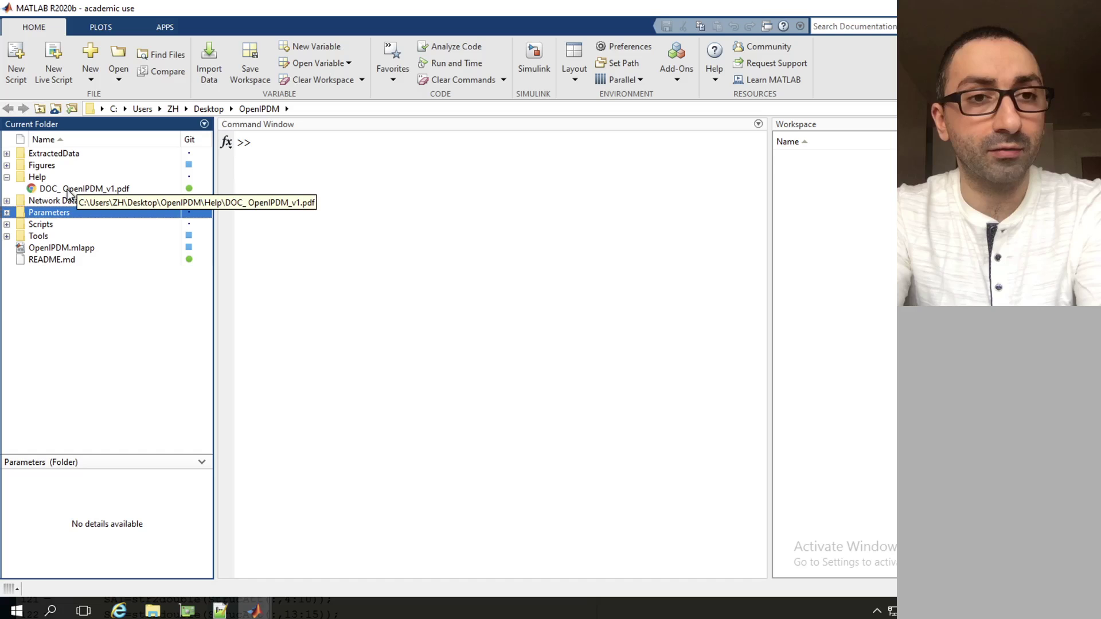
left_click(7, 177)
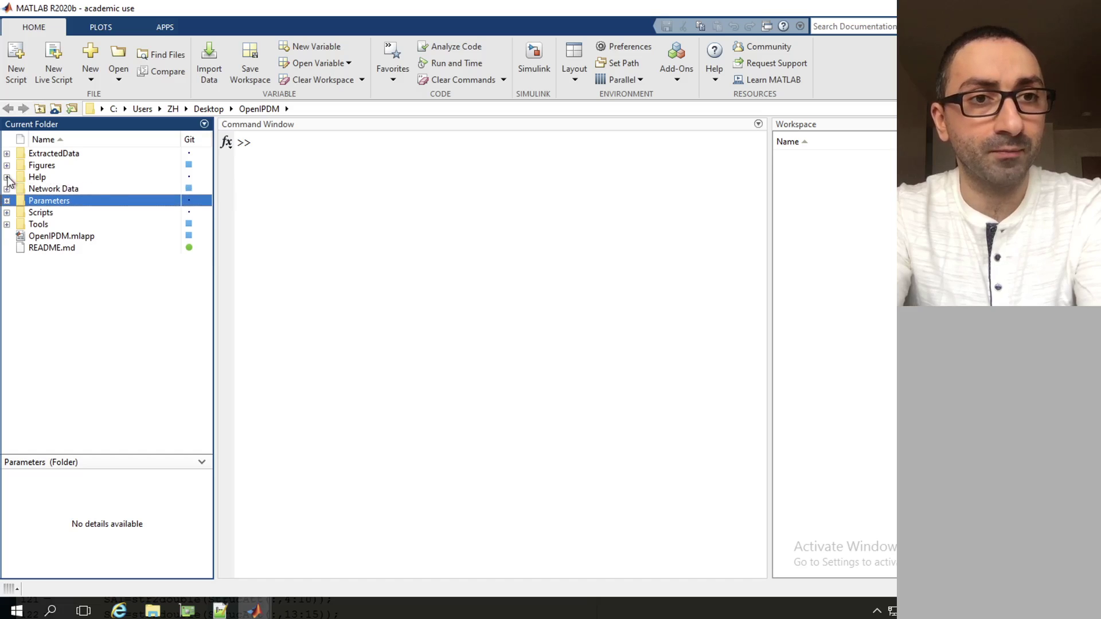
left_click(7, 166)
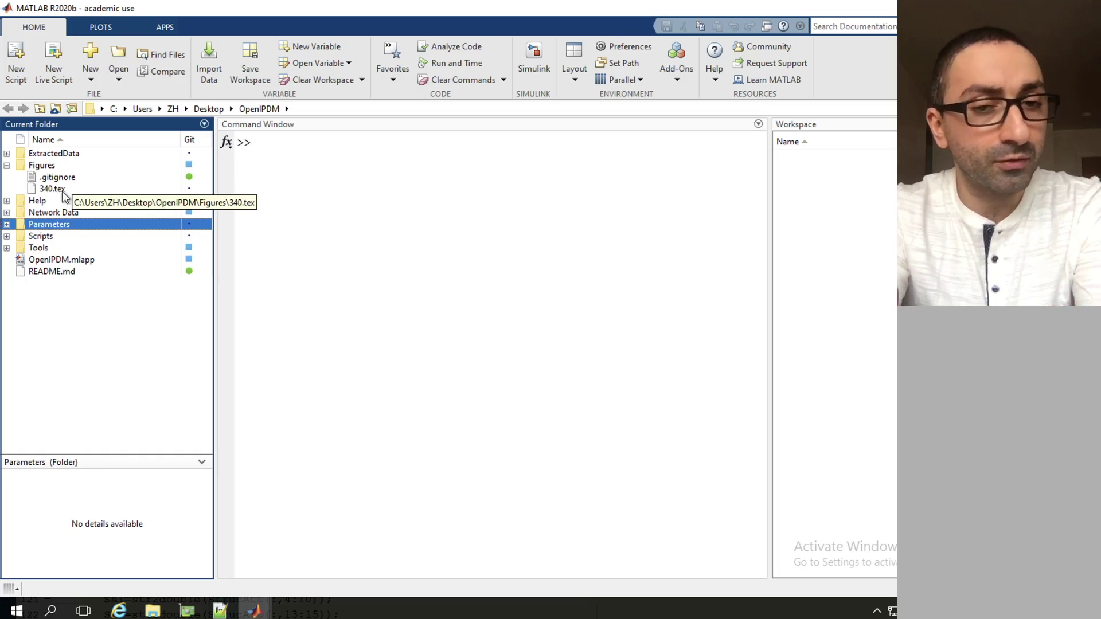
left_click(6, 166)
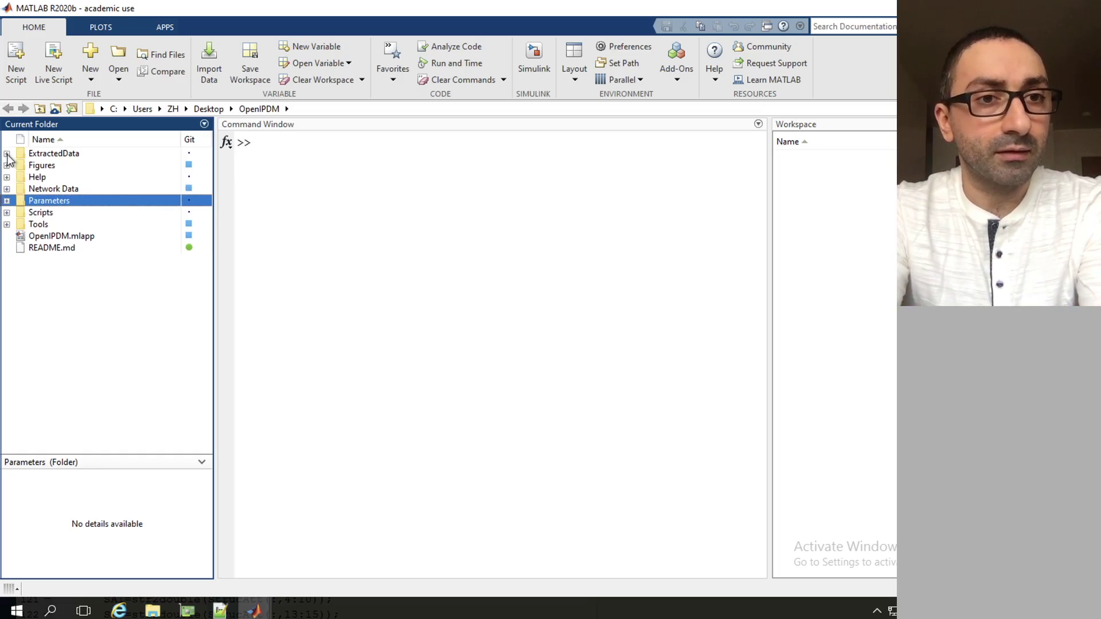
left_click(6, 153)
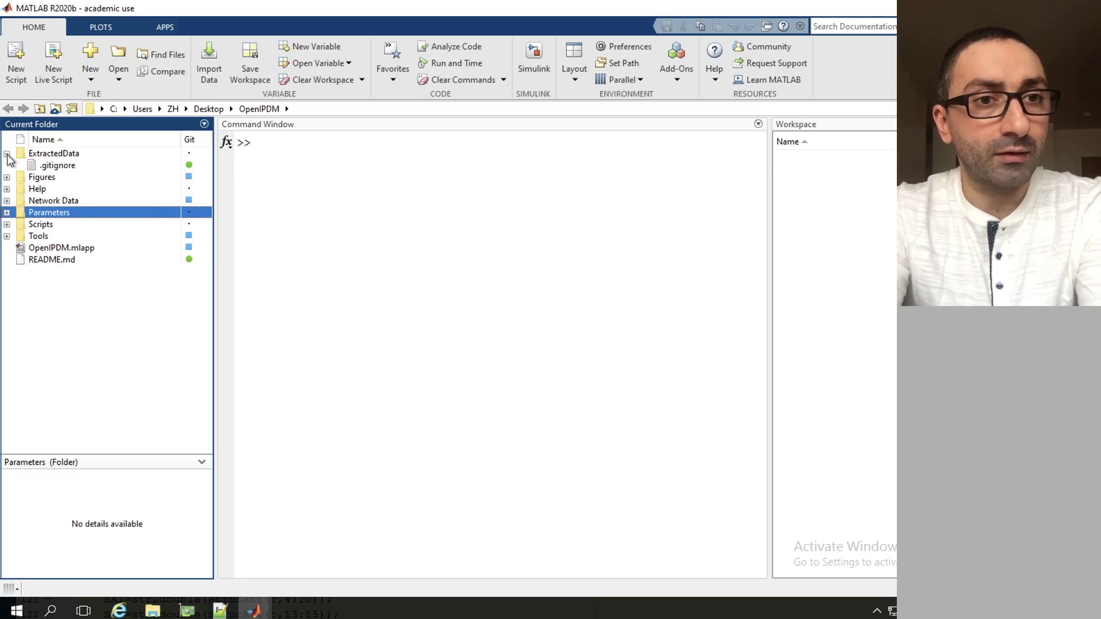
left_click(43, 159)
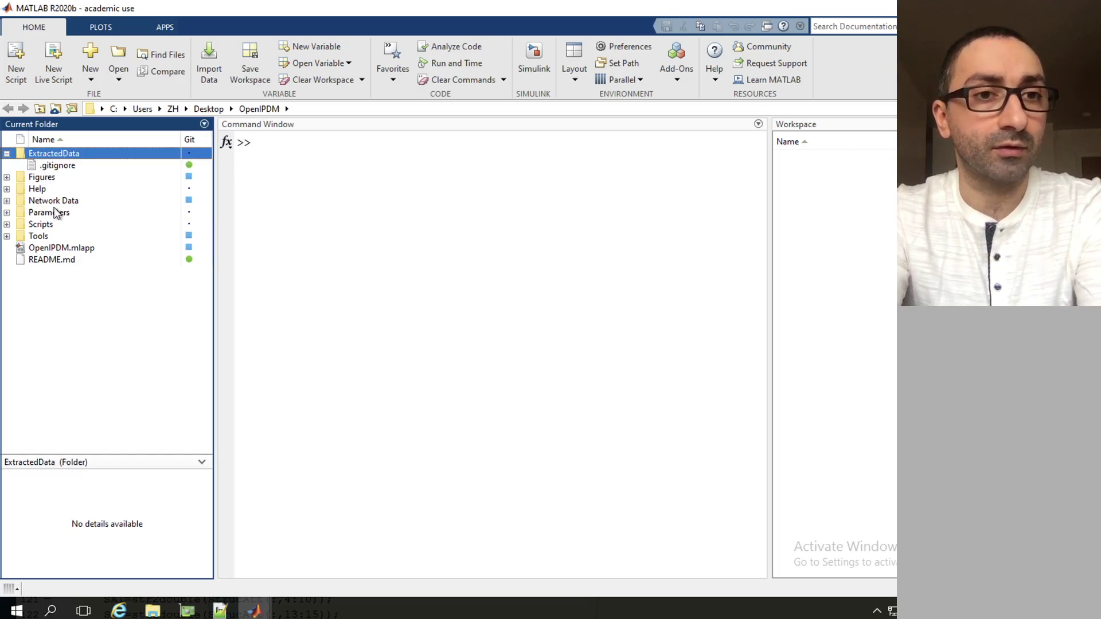
Expand Scripts, collapse ExtractedData, and briefly bring the OpenIPDM App forward.
left_click(6, 225)
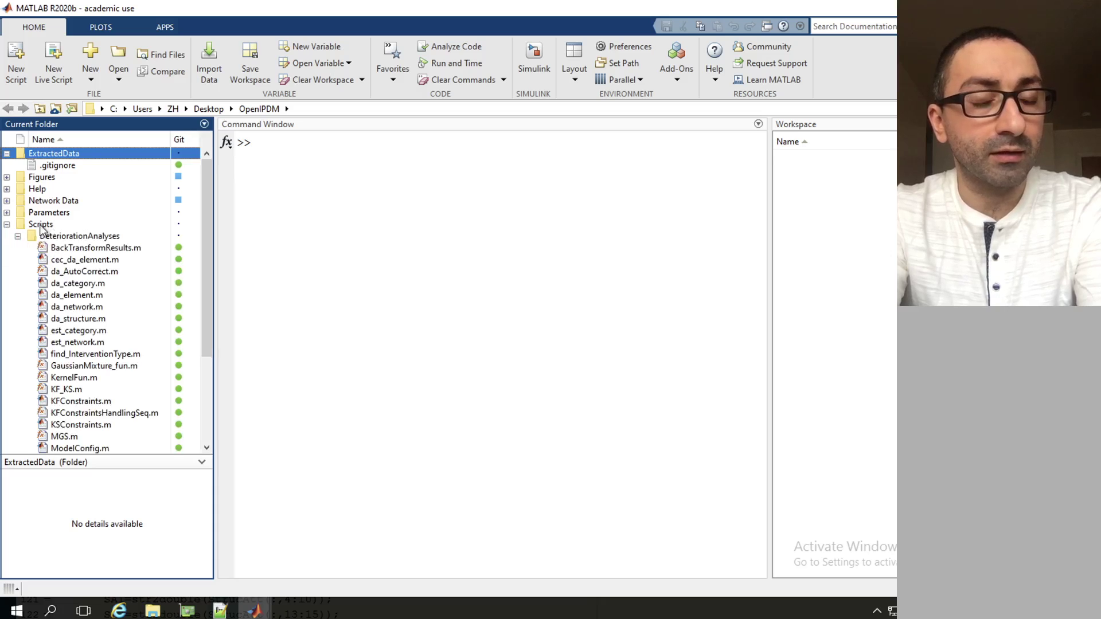
left_click(7, 153)
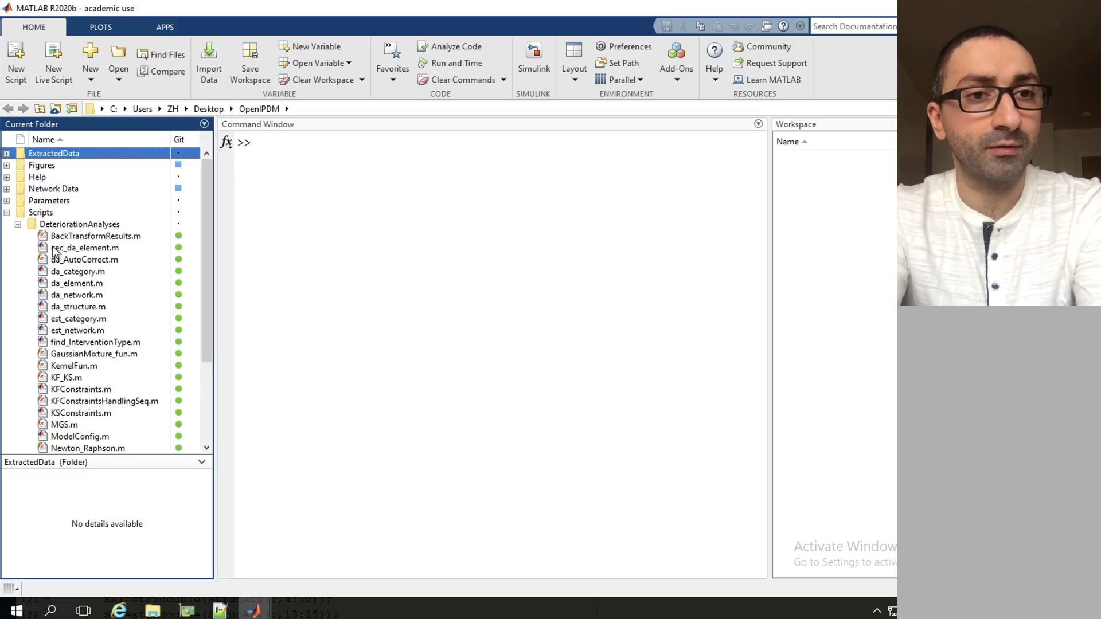
scroll(55, 252, "down", 1)
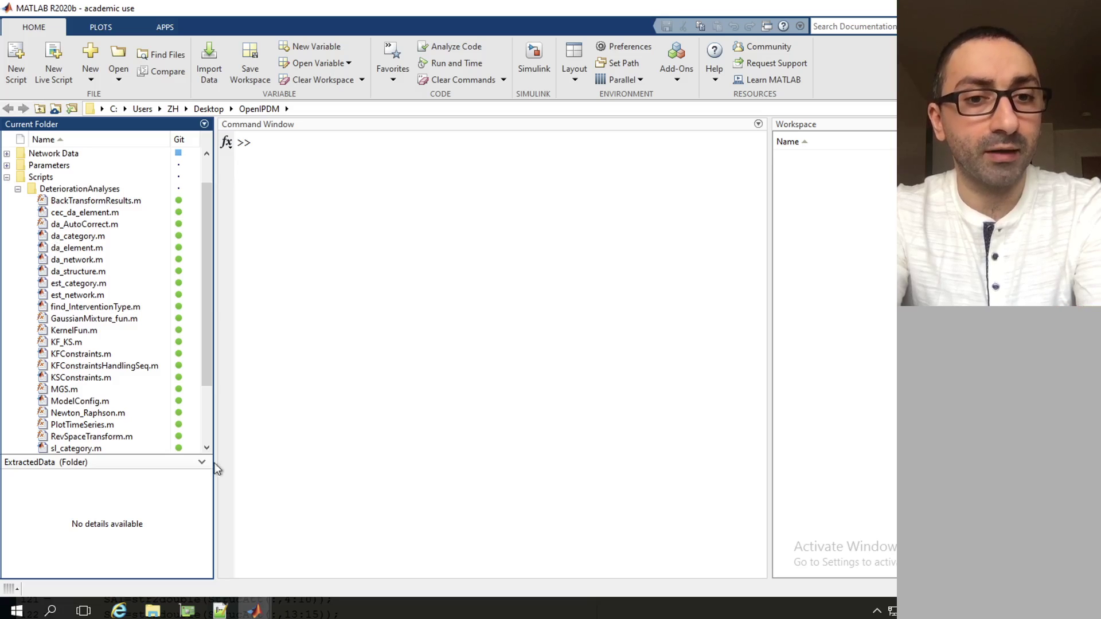
left_click(257, 612)
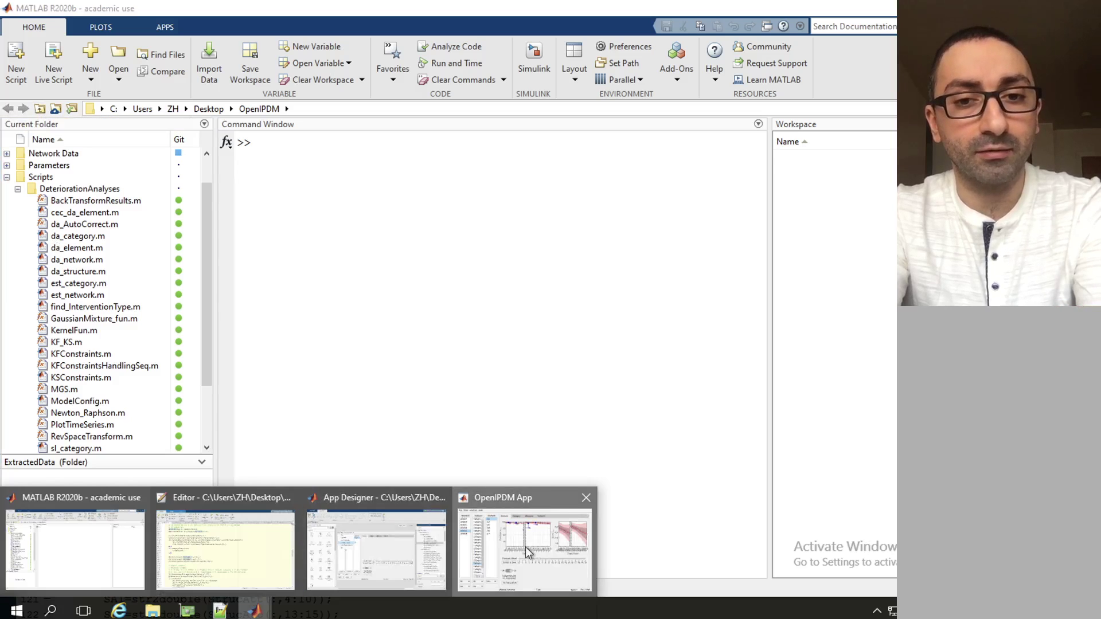
left_click(525, 546)
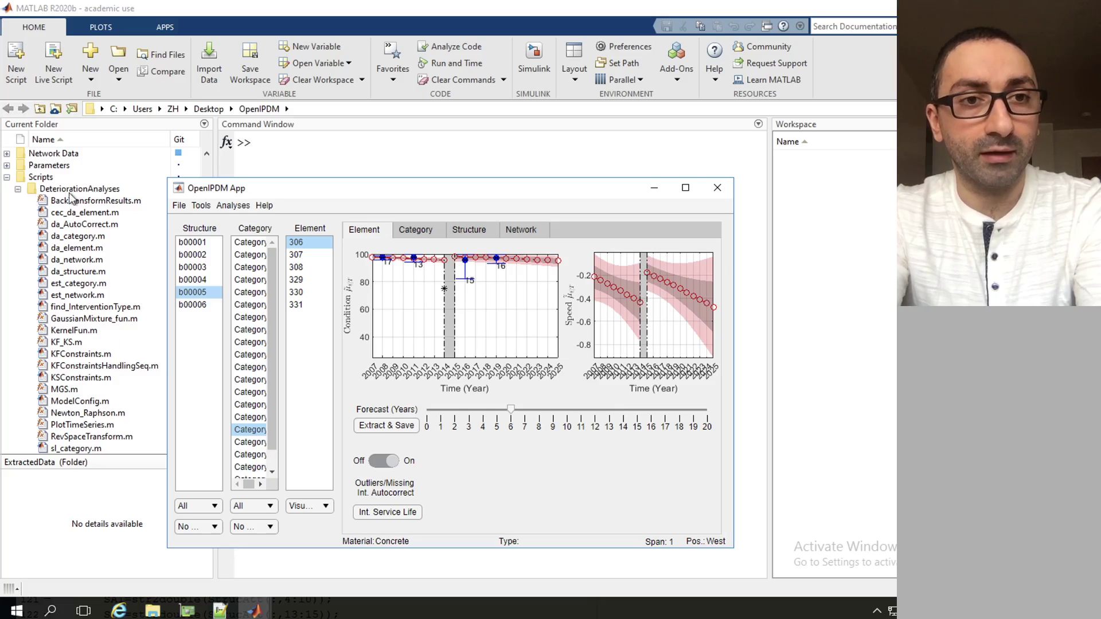
Back in MATLAB, toggle the DeteriorationAnalyses folder, then return to the OpenIPDM App.
left_click(19, 191)
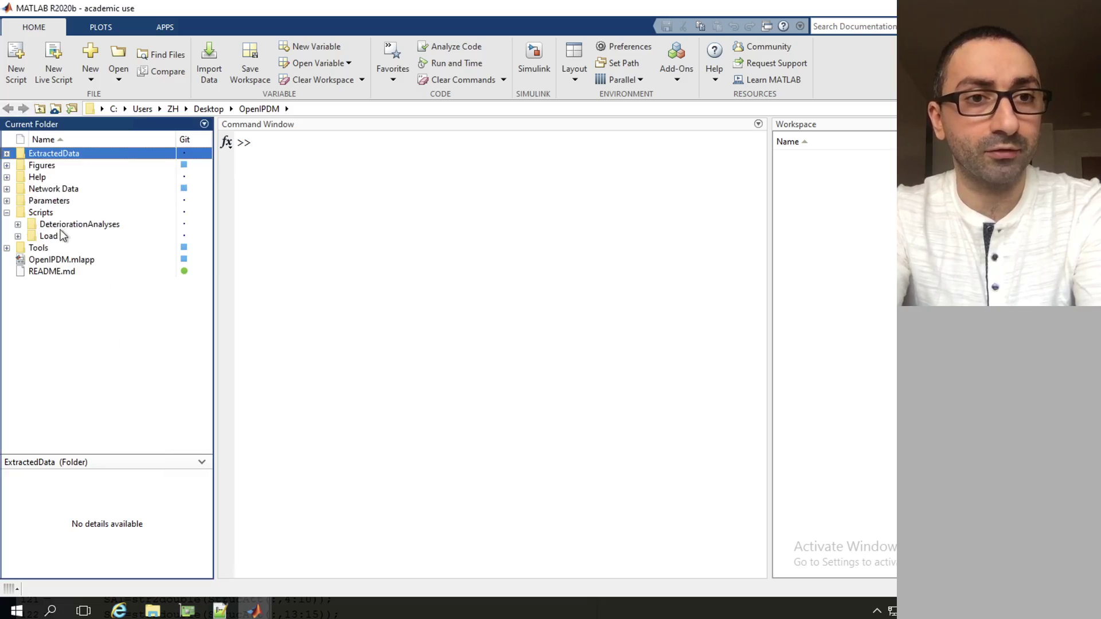
left_click(18, 224)
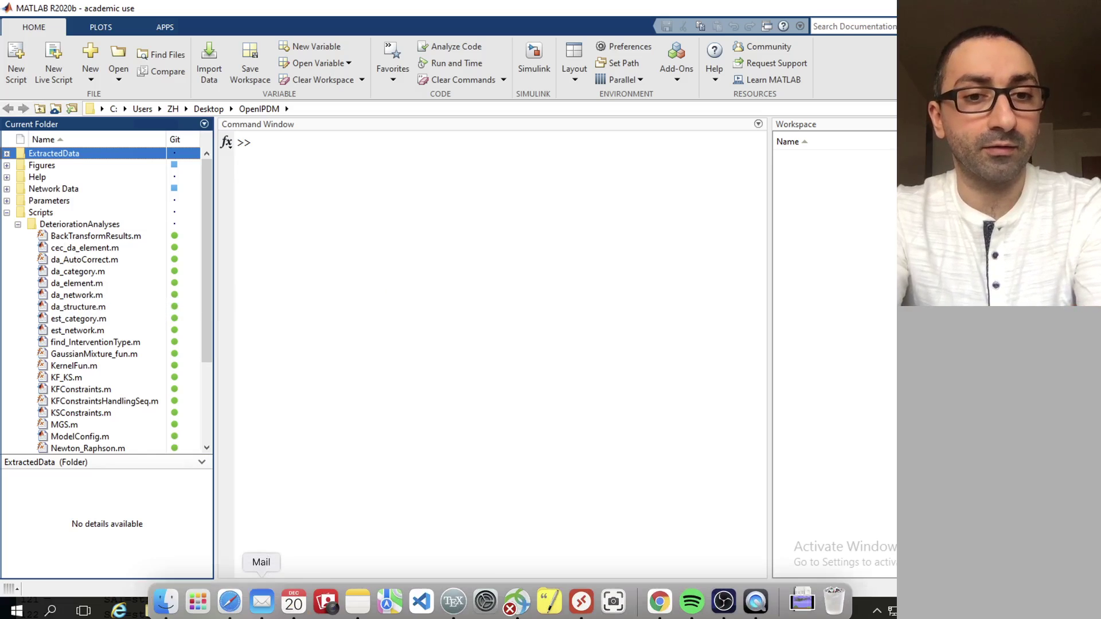
mouse_move(254, 611)
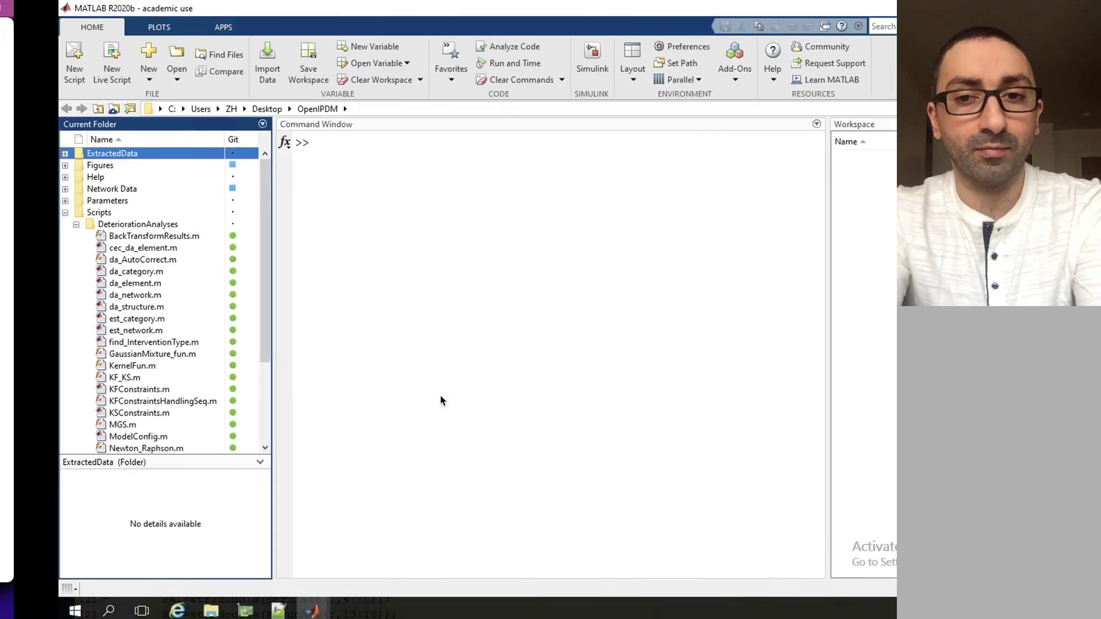
mouse_move(258, 608)
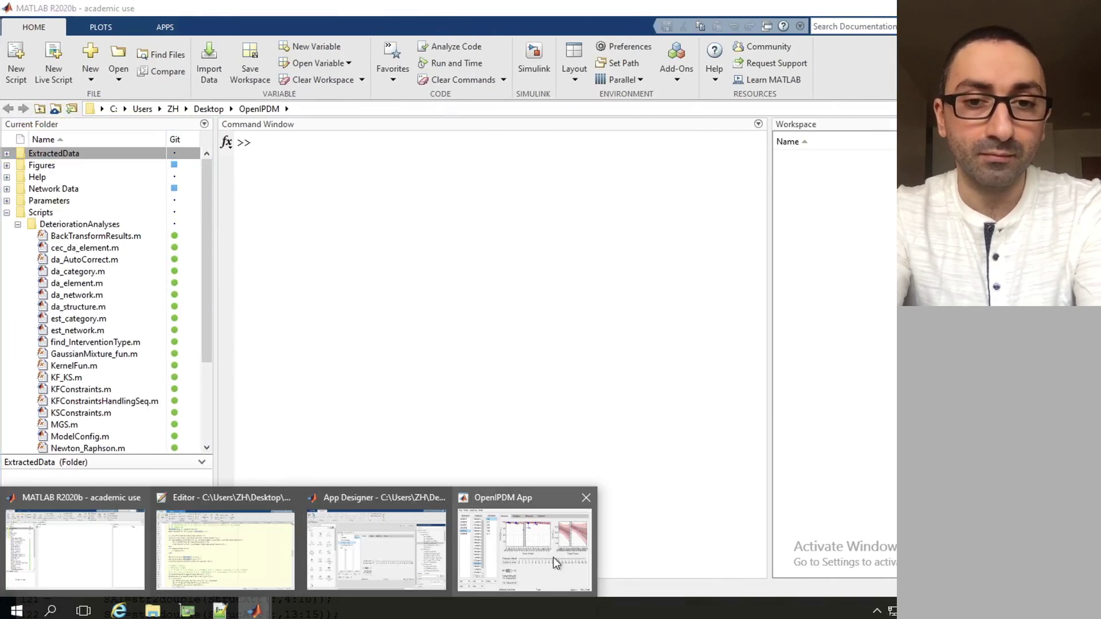
left_click(553, 558)
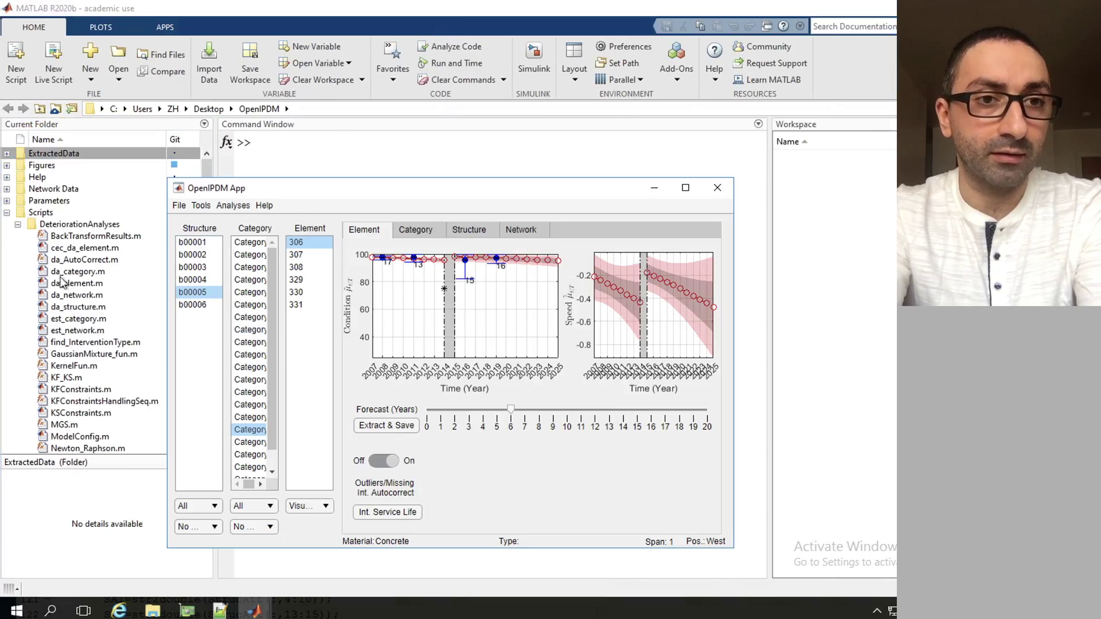
Browse the Load scripts, then expand Tools to list its toolboxes and LoadingPanel app files.
left_click(17, 225)
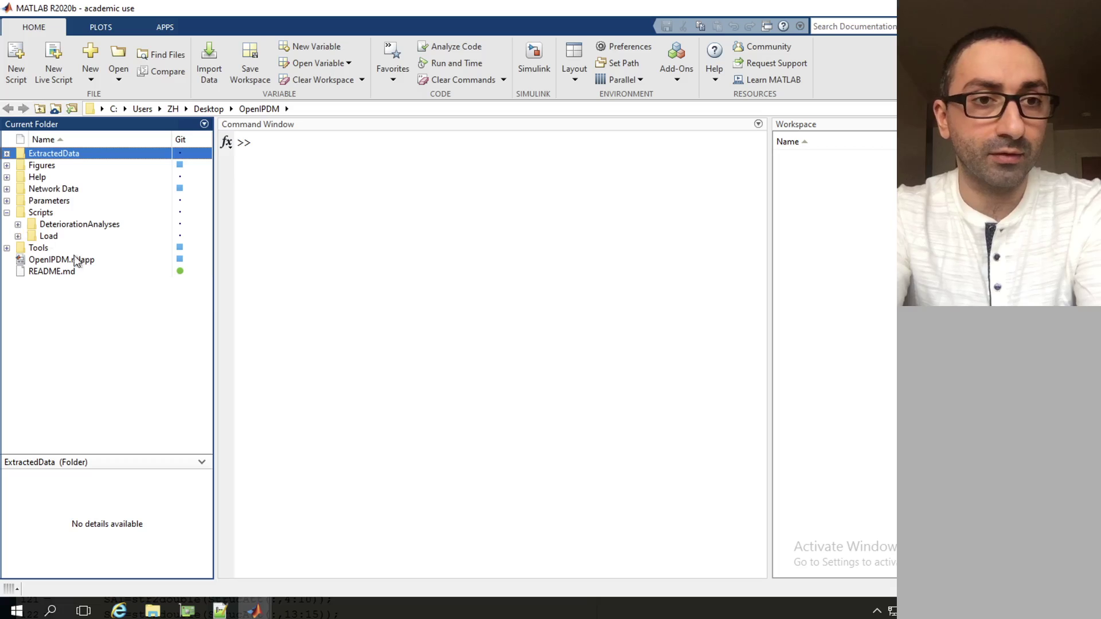
left_click(19, 236)
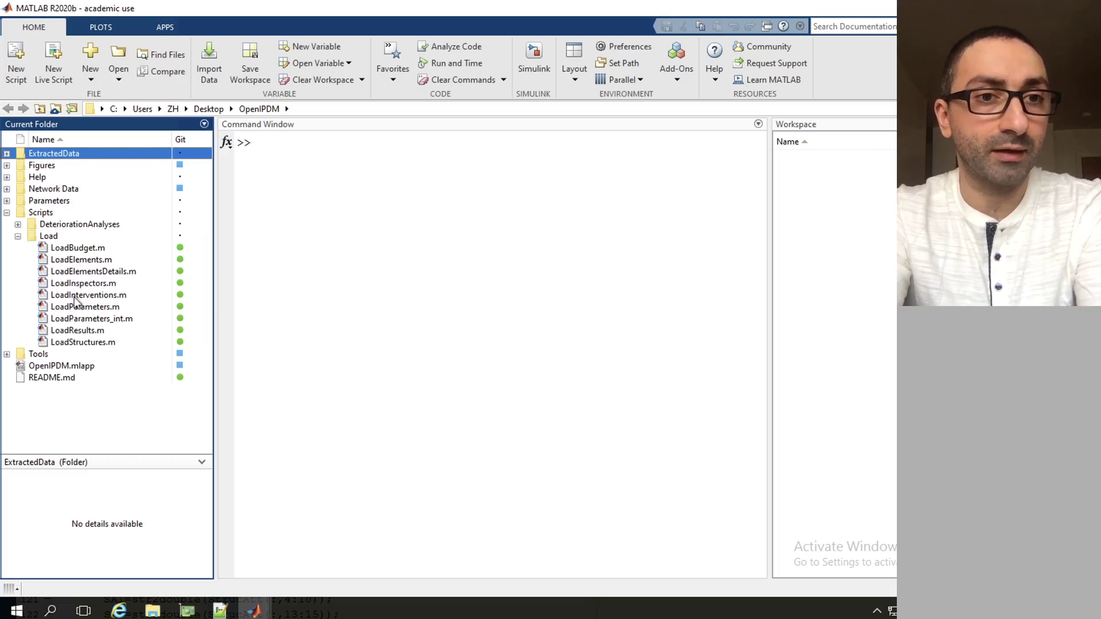
left_click(17, 238)
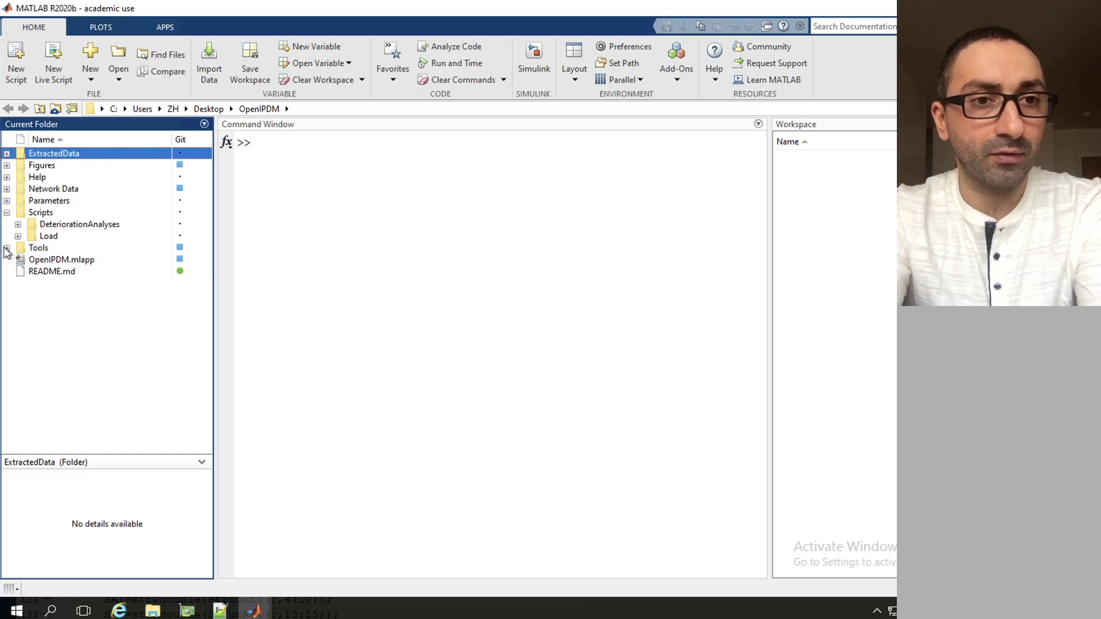
left_click(7, 248)
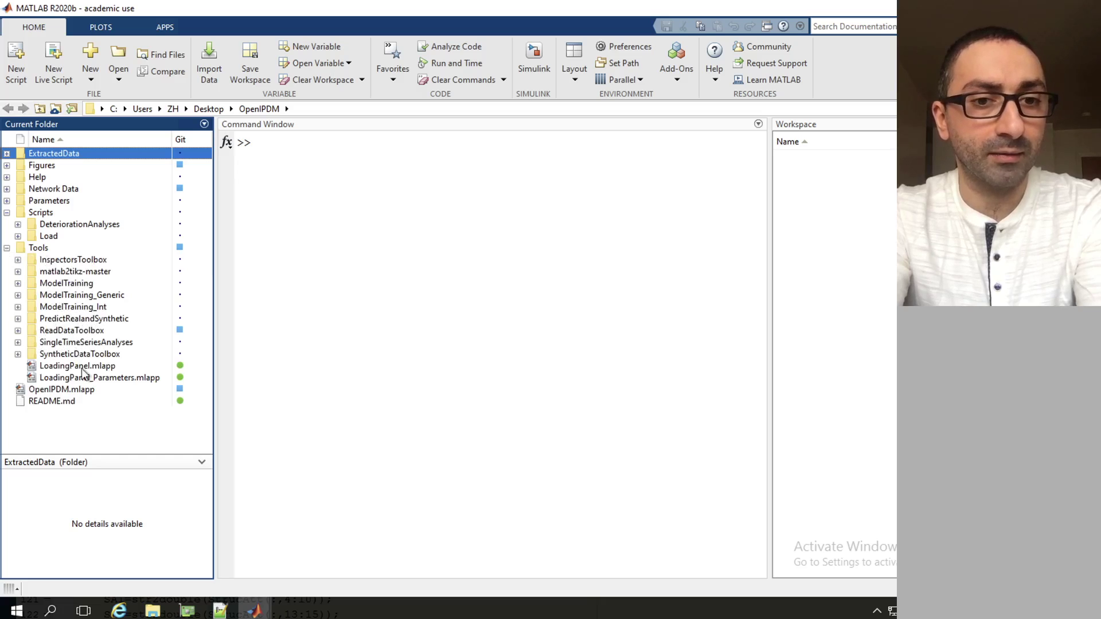
Bring the OpenIPDM App forward and show its Tools menu of data and training tools.
mouse_move(256, 611)
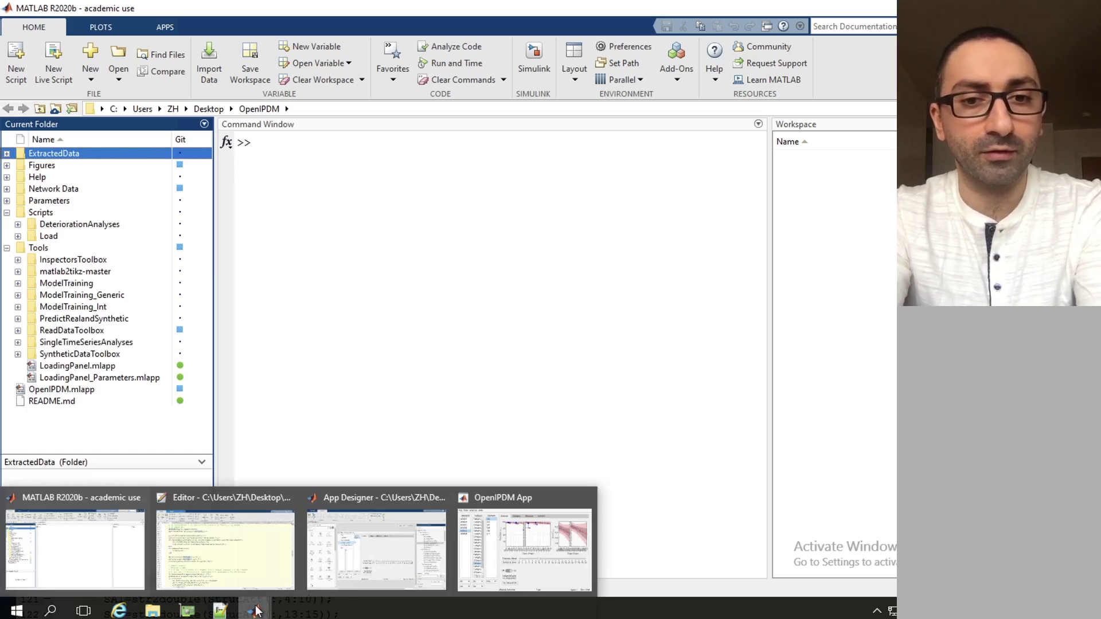
left_click(522, 573)
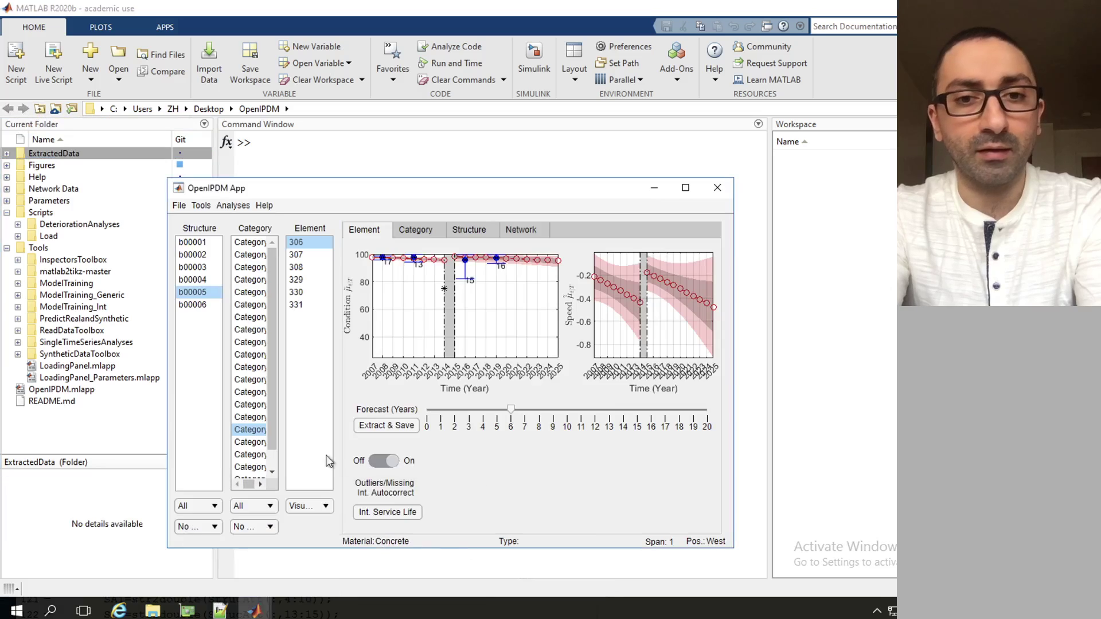
left_click(201, 206)
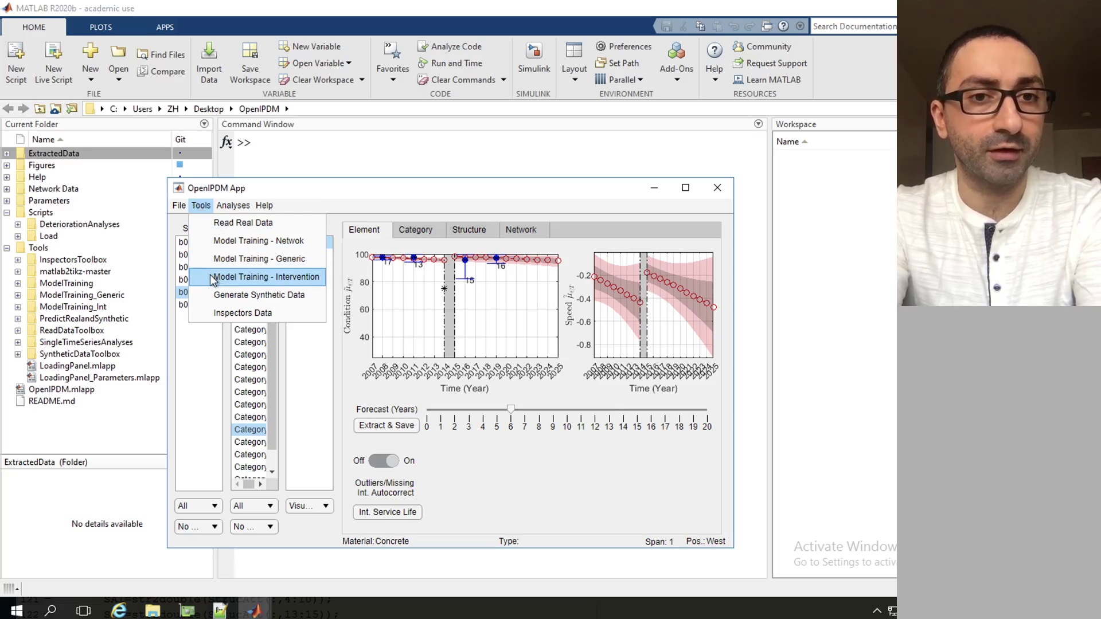
Show the list of available analyses in the Analyses menu.
mouse_move(238, 211)
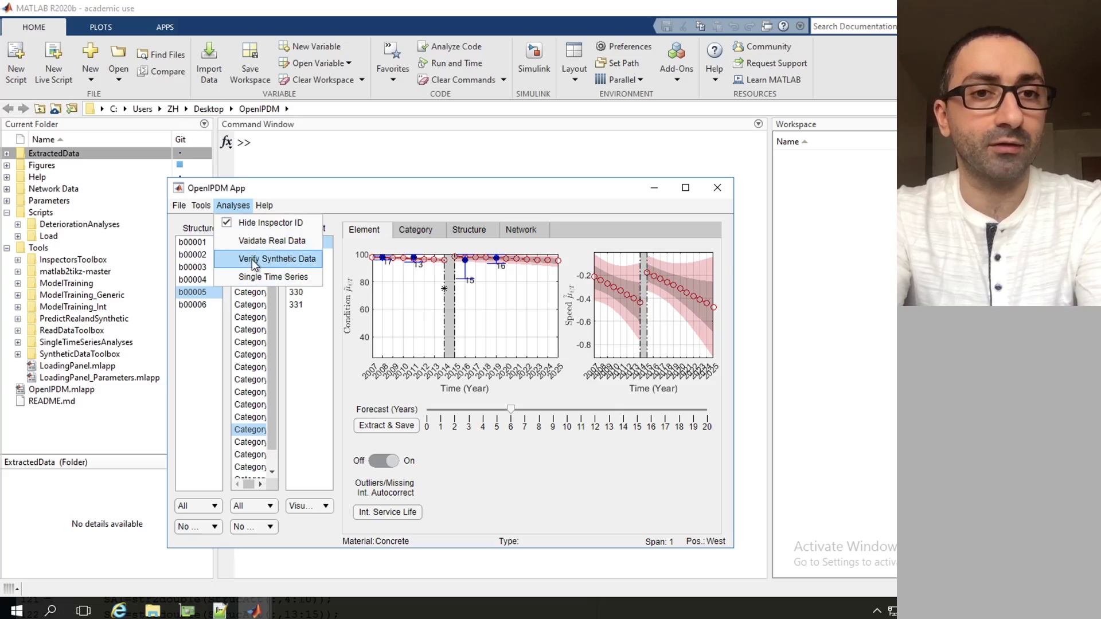
left_click(236, 204)
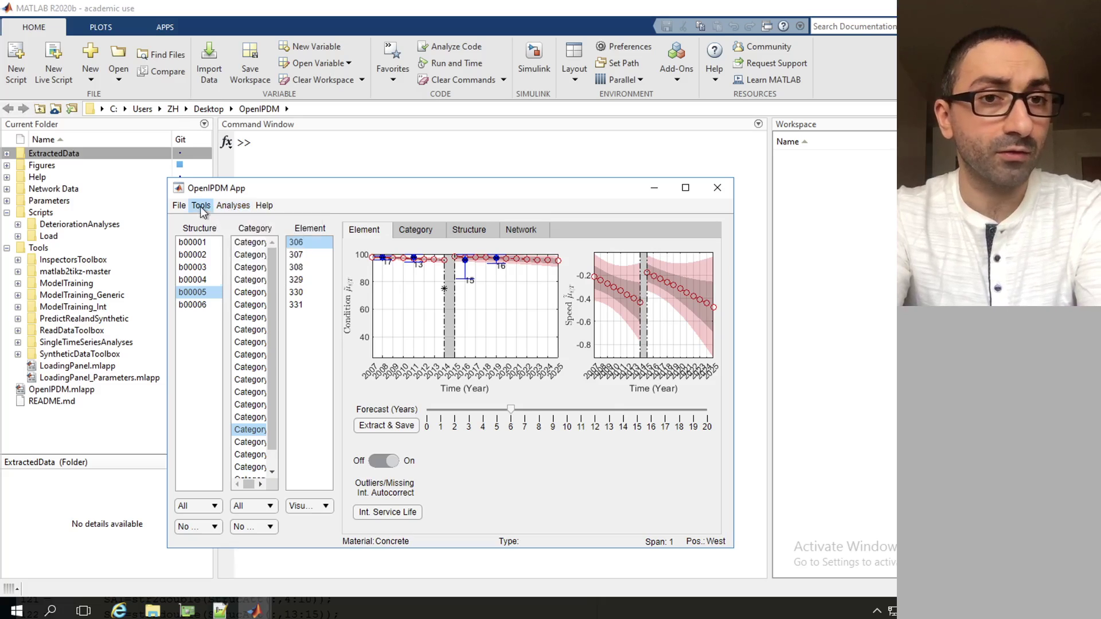
left_click(233, 206)
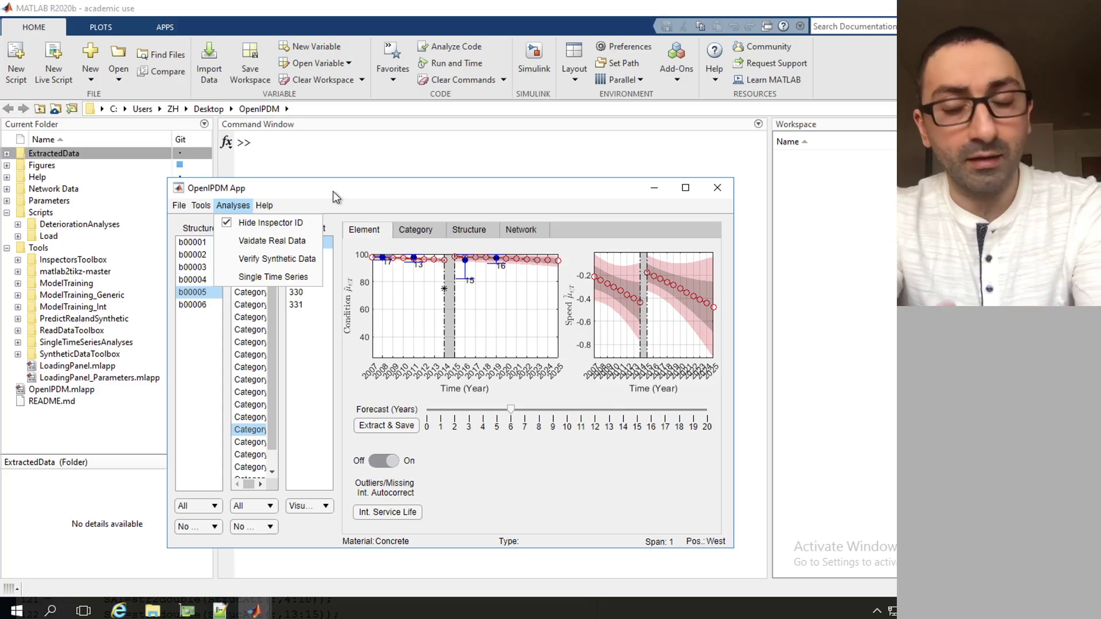